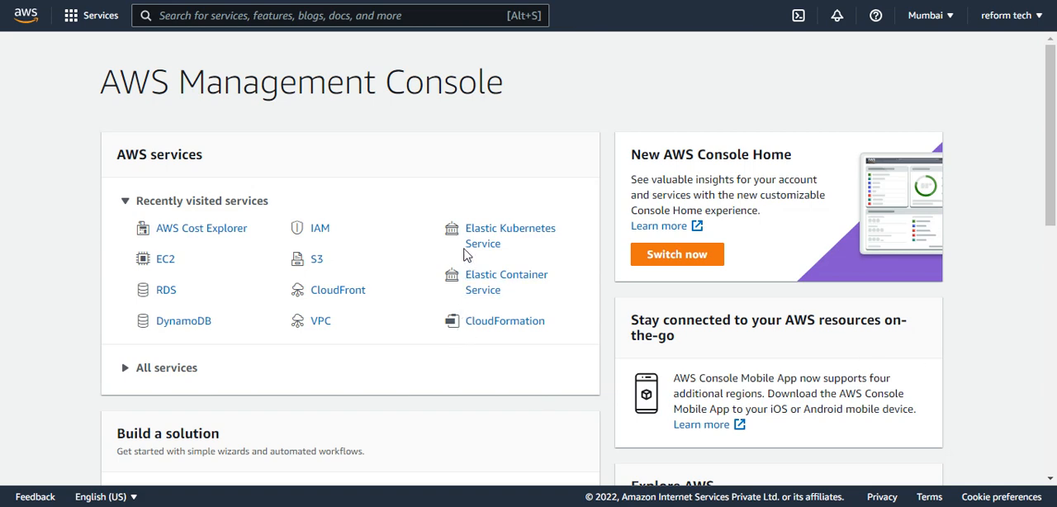
# Find the DynamoDB service by searching for "dyn" and start creating a new table
pyautogui.click(226, 14)
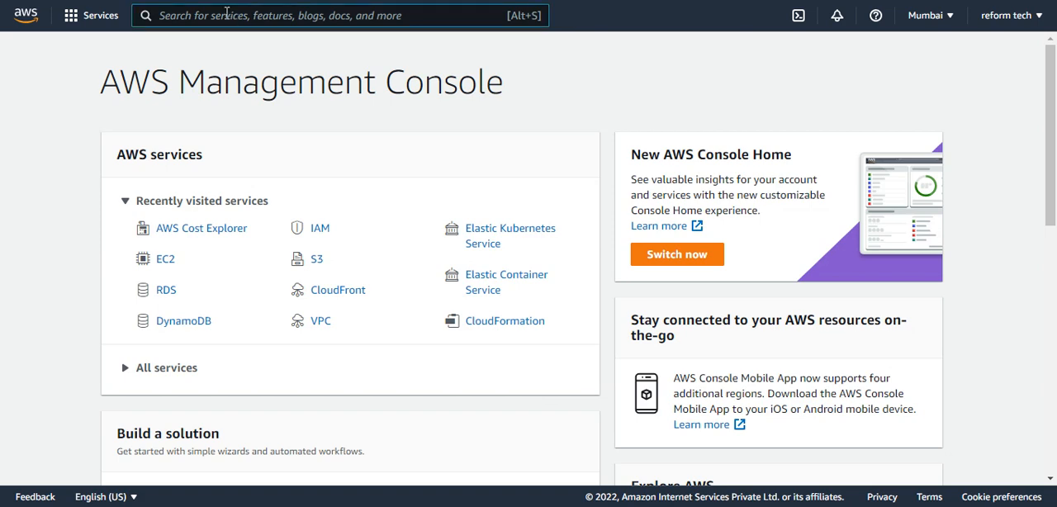
pyautogui.write('dyna')
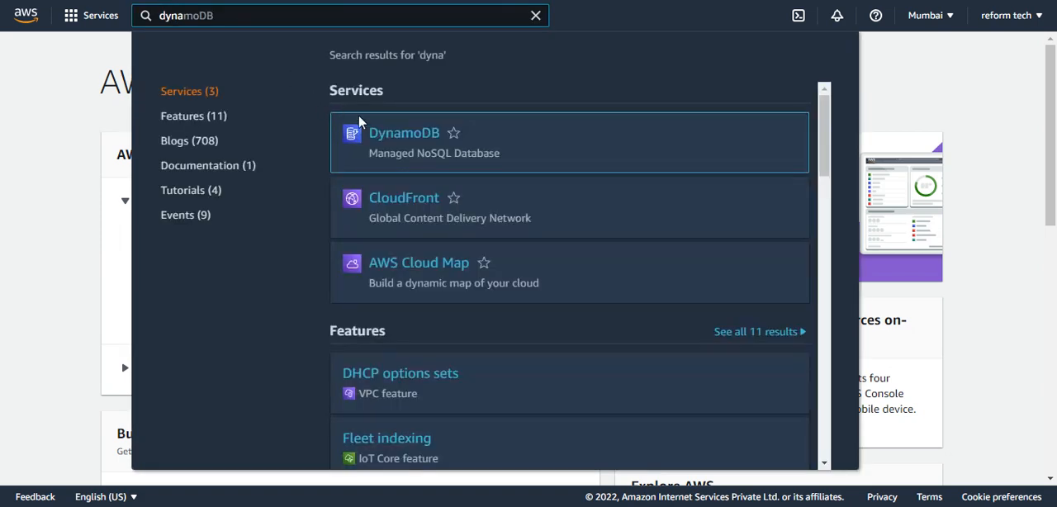
pyautogui.click(389, 146)
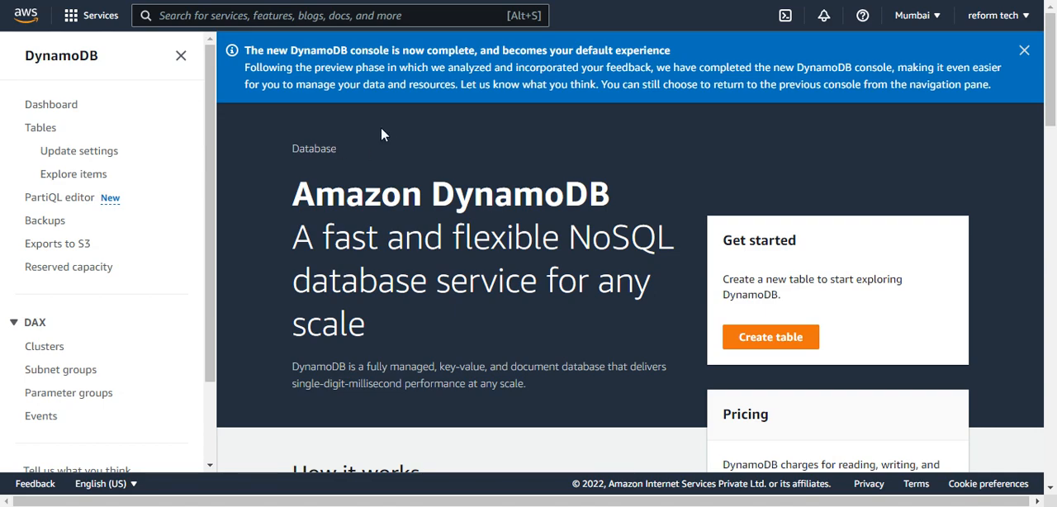
pyautogui.click(761, 339)
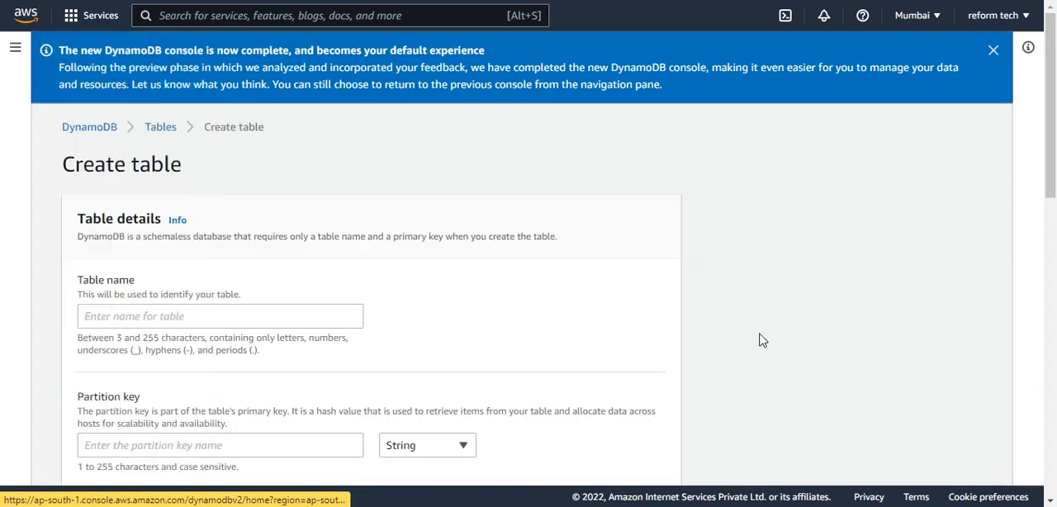
# Name the new table Cars
pyautogui.scroll(-1, 236, 264)
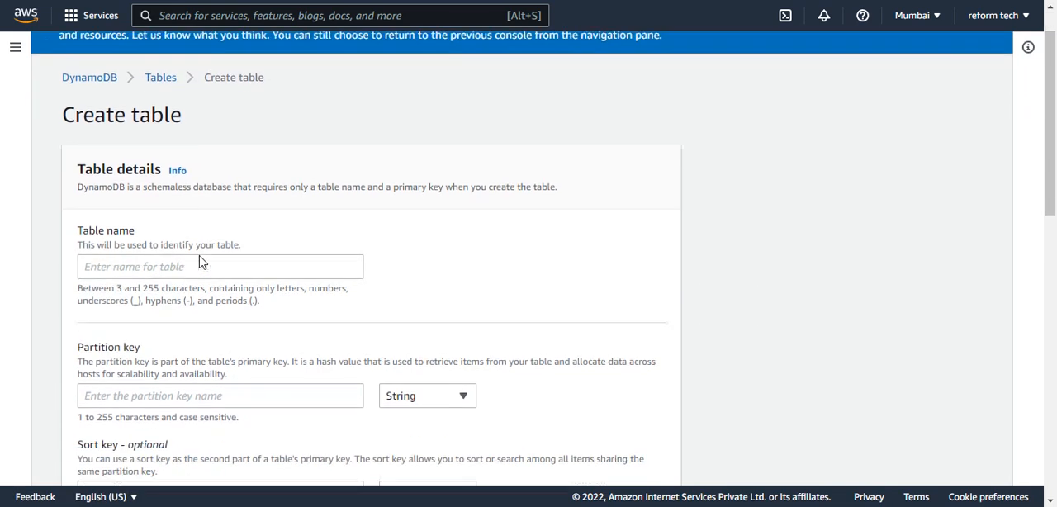
pyautogui.click(183, 242)
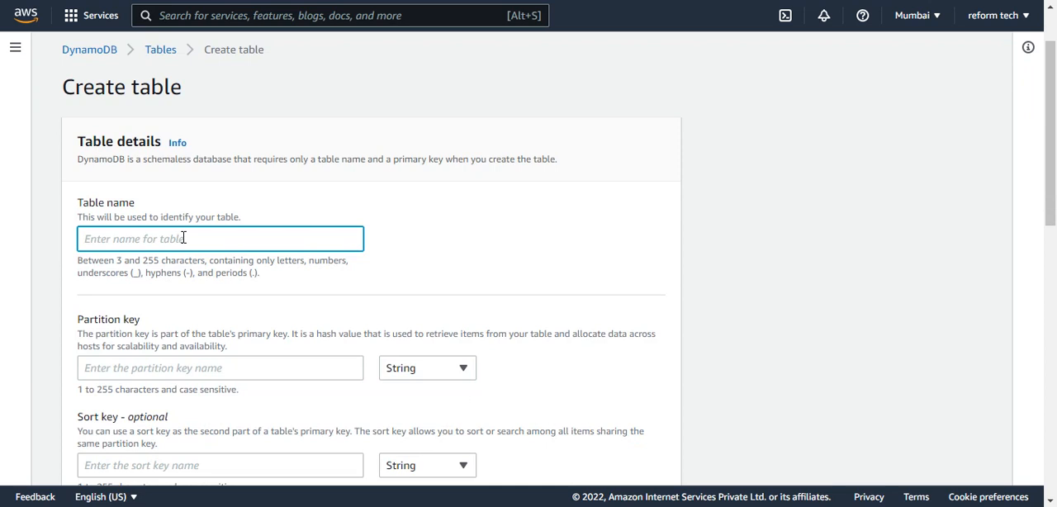
pyautogui.write('Cars')
# Set the table's partition key to Brand and its sort key to Model
pyautogui.scroll(-1, 168, 290)
pyautogui.click(168, 290)
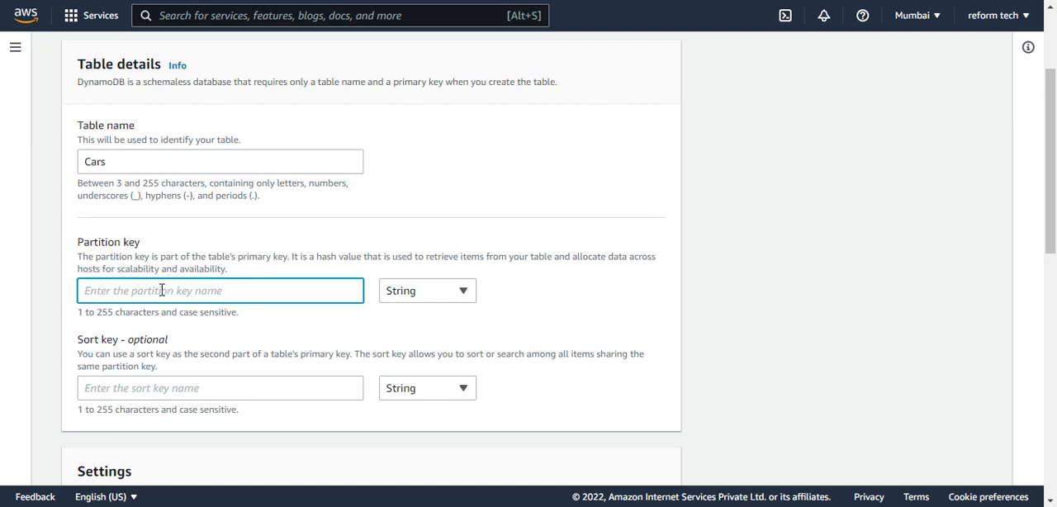
pyautogui.write('Brand')
pyautogui.press('Tab')
pyautogui.press('Tab')
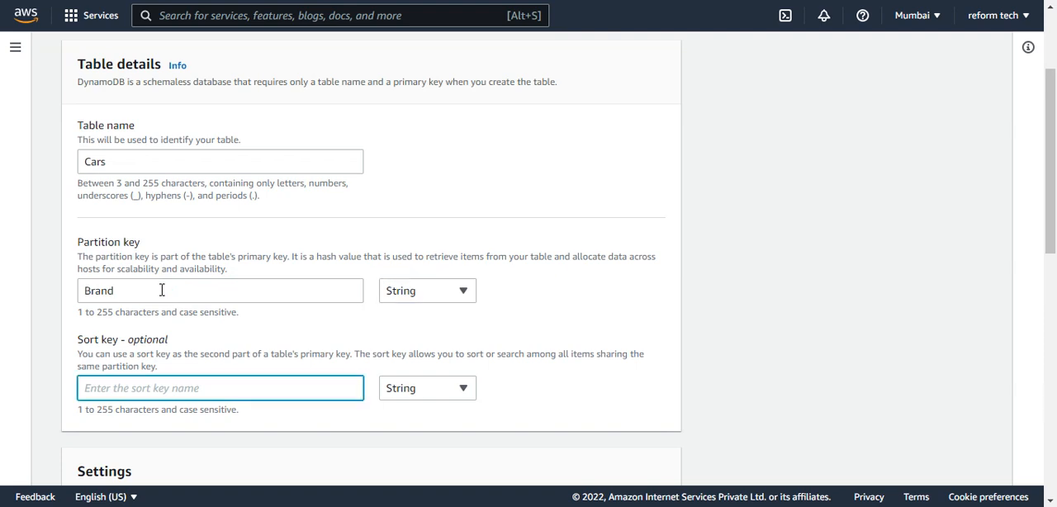
pyautogui.write('Model')
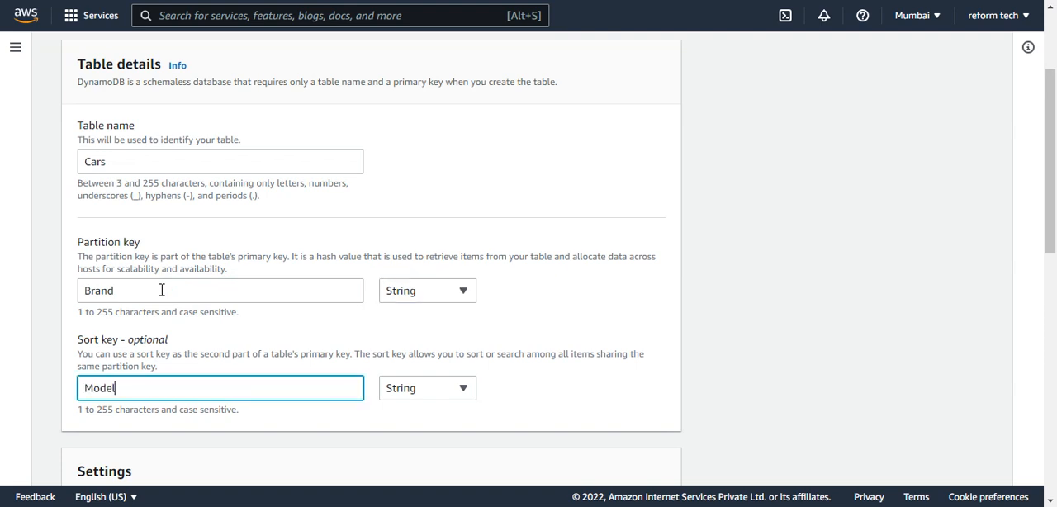
# Choose customized settings instead of the default settings for the table
pyautogui.scroll(-2, 165, 297)
pyautogui.scroll(-1, 165, 303)
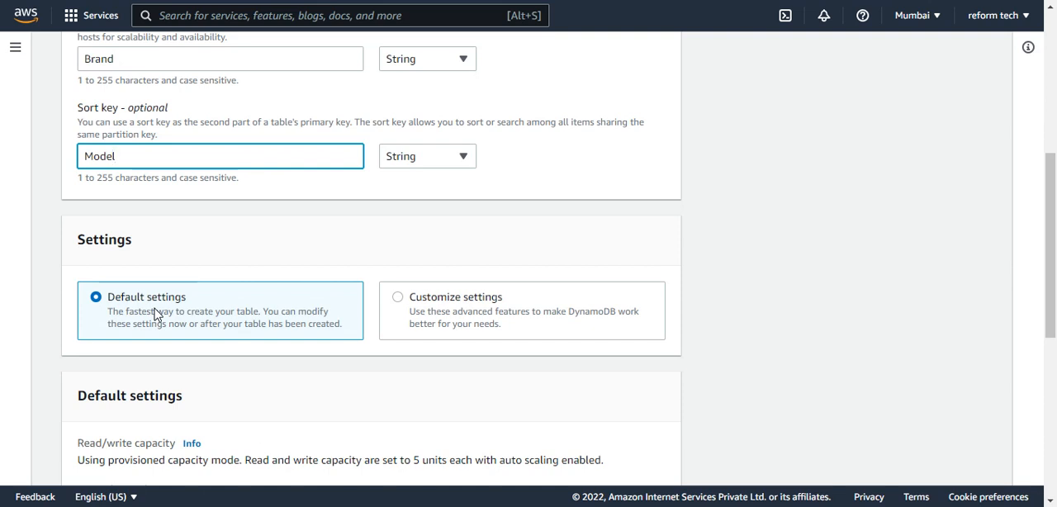
pyautogui.click(399, 297)
# Review the table class, read/write capacity, secondary indexes, estimated cost, encryption and tag settings
pyautogui.scroll(-4, 262, 272)
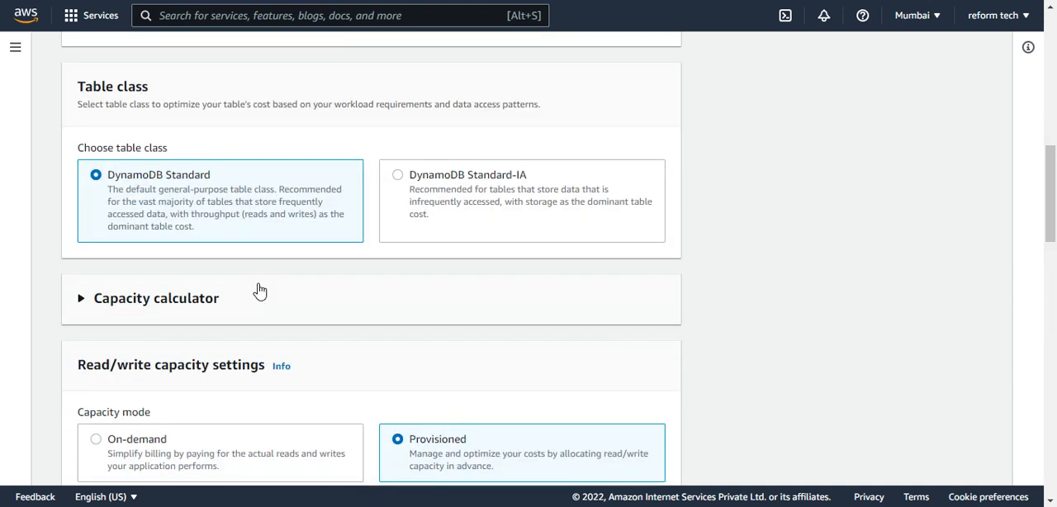
pyautogui.scroll(-2, 259, 291)
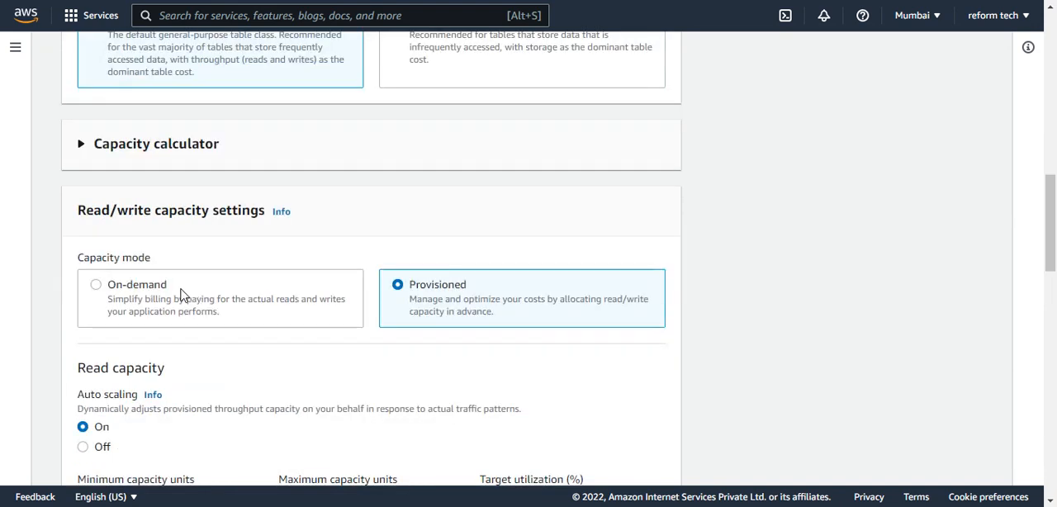
pyautogui.scroll(-3, 92, 227)
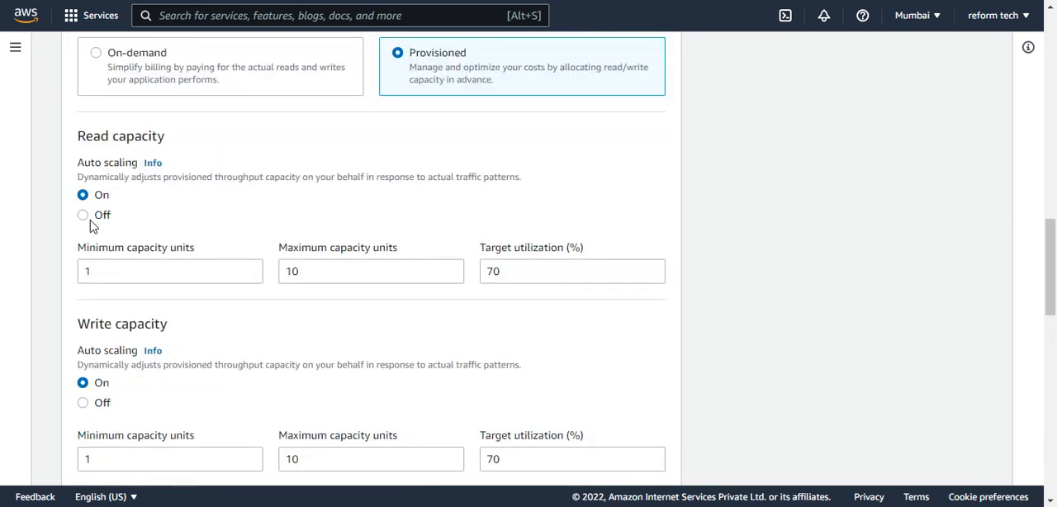
pyautogui.scroll(-1, 116, 247)
pyautogui.scroll(-1, 138, 275)
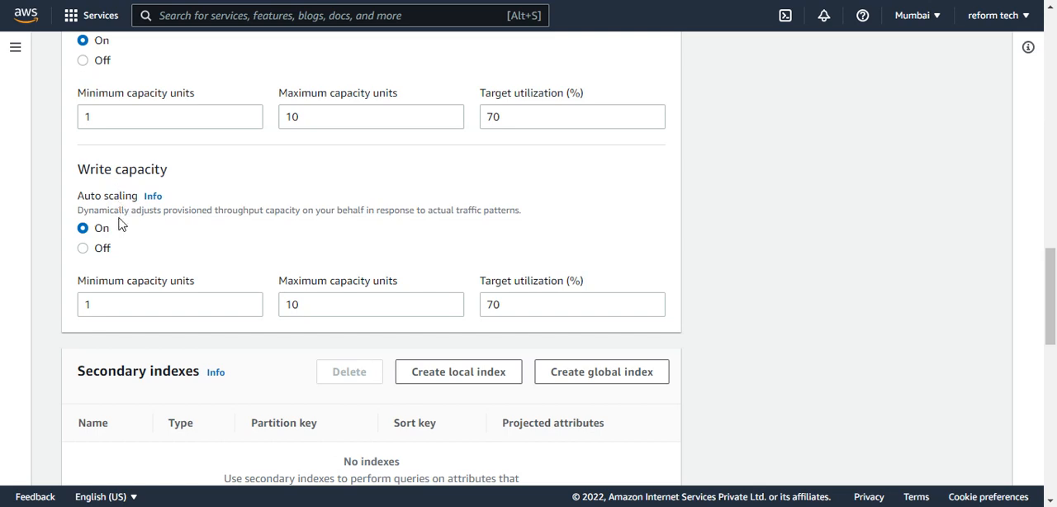
pyautogui.scroll(1, 119, 224)
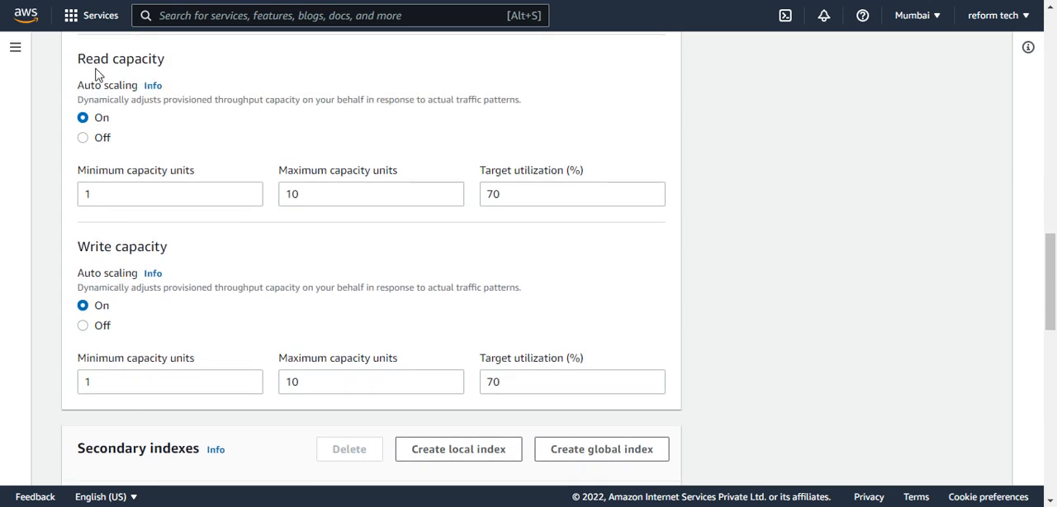
pyautogui.scroll(-1, 110, 256)
pyautogui.scroll(-2, 114, 257)
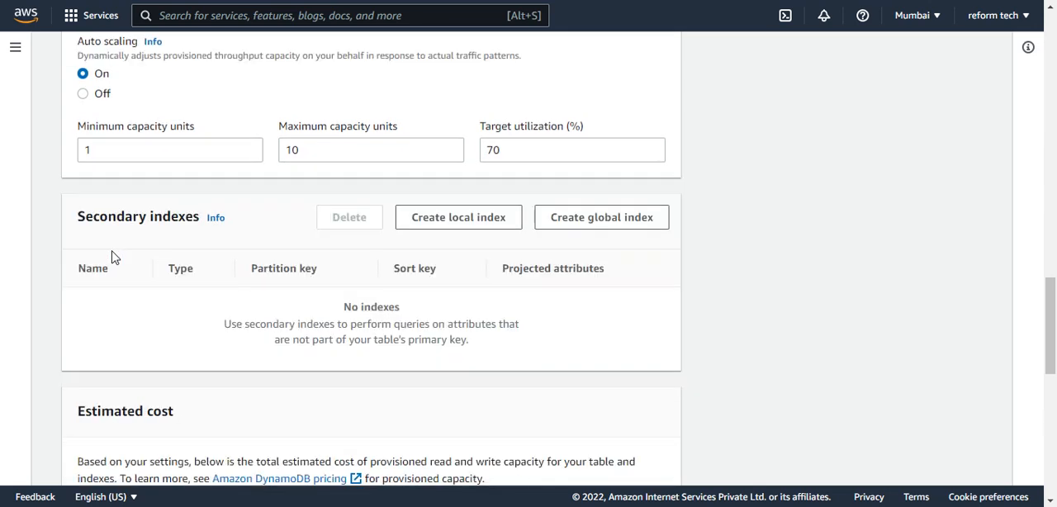
pyautogui.scroll(-4, 114, 258)
pyautogui.scroll(-1, 105, 232)
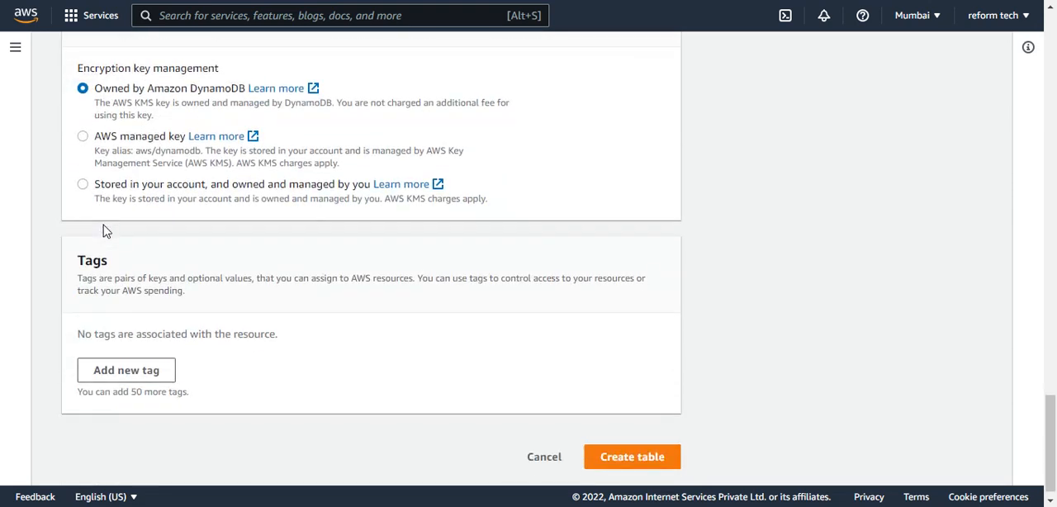
pyautogui.scroll(1, 105, 224)
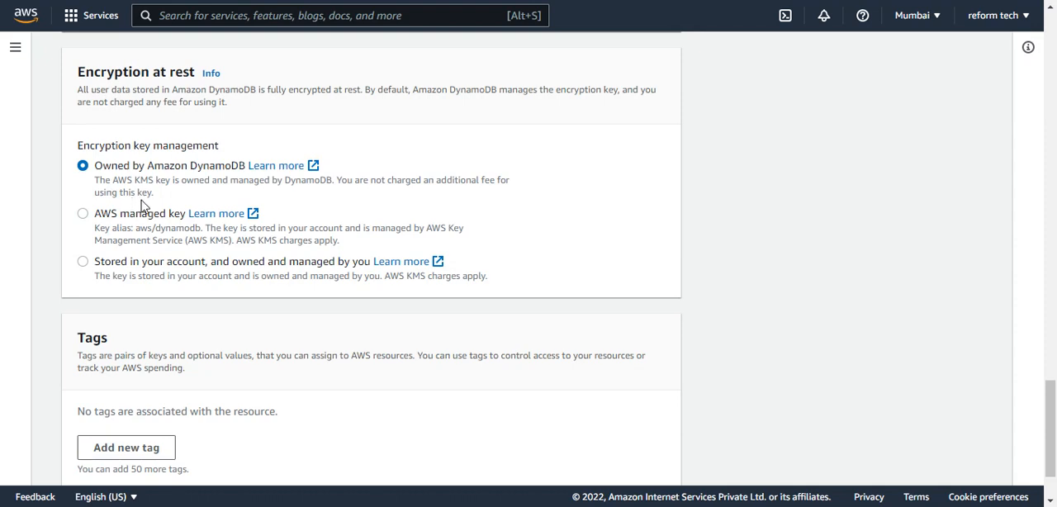
pyautogui.scroll(3, 159, 218)
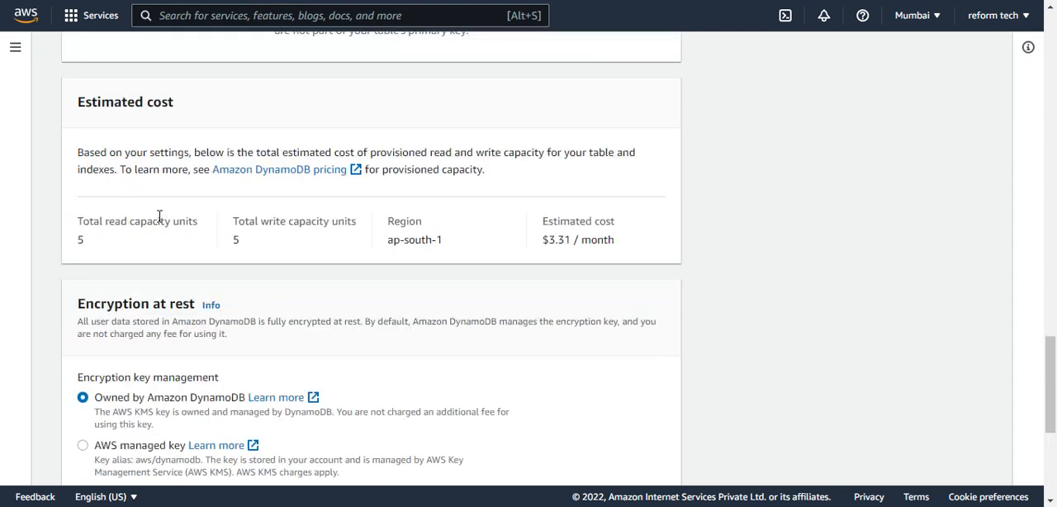
# Set the capacity mode to On-demand and create the table
pyautogui.scroll(8, 165, 216)
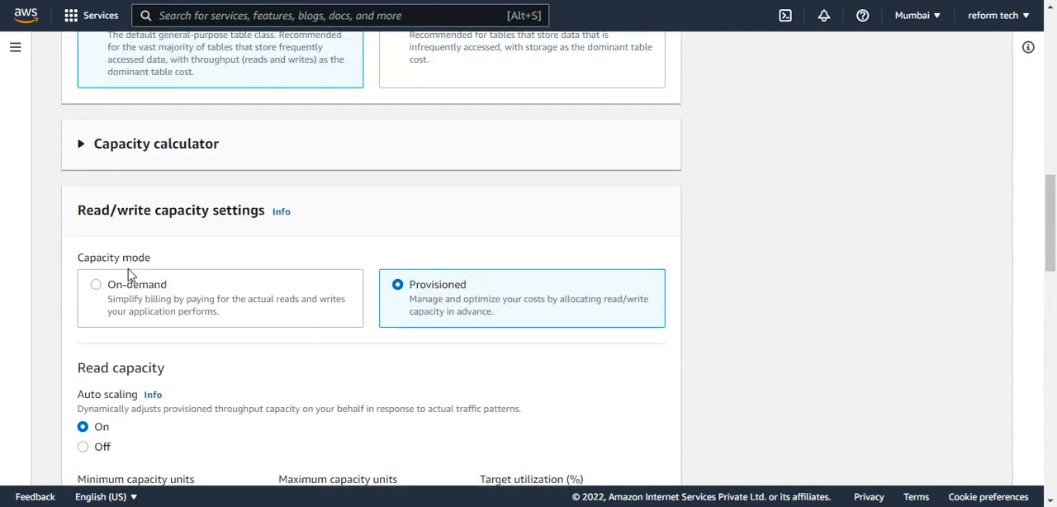
pyautogui.click(123, 286)
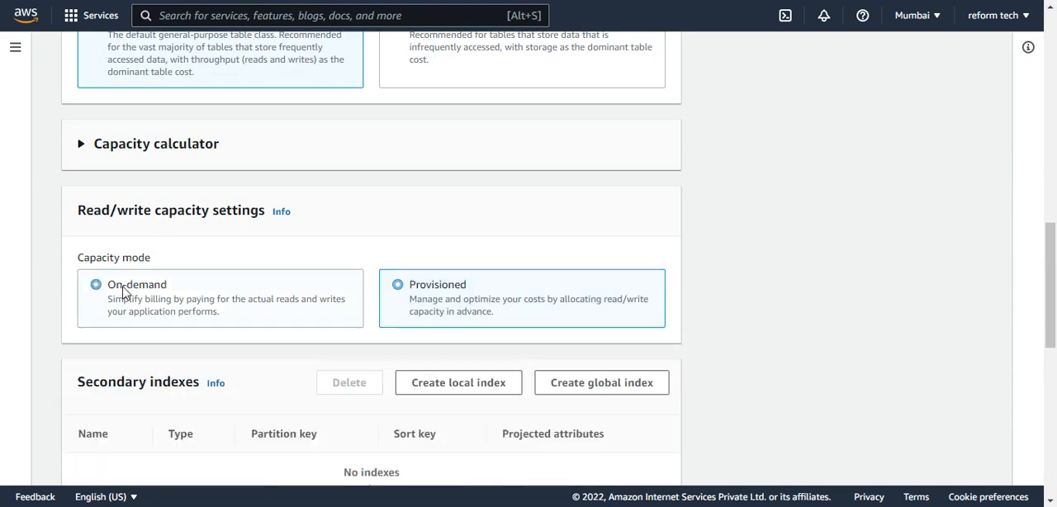
pyautogui.scroll(-6, 193, 232)
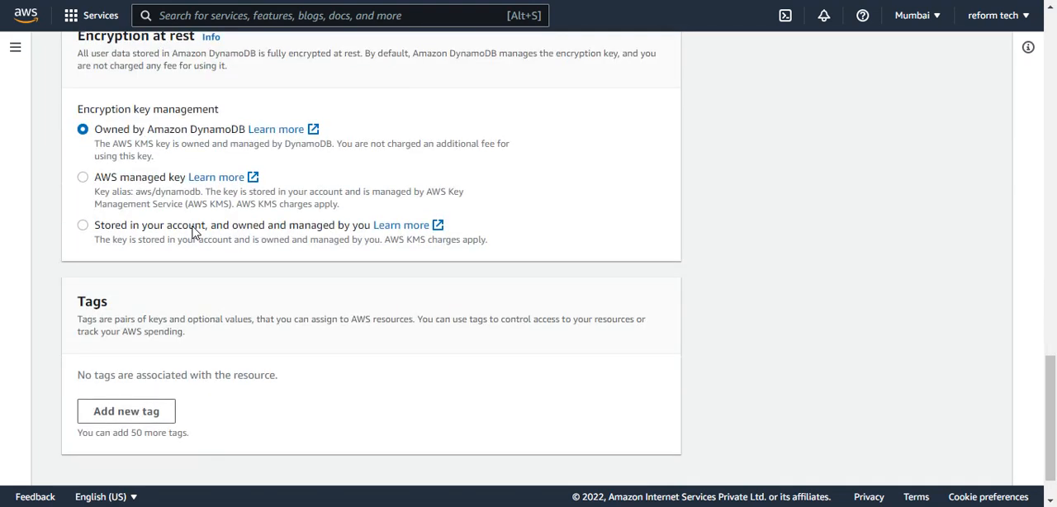
pyautogui.scroll(-1, 193, 232)
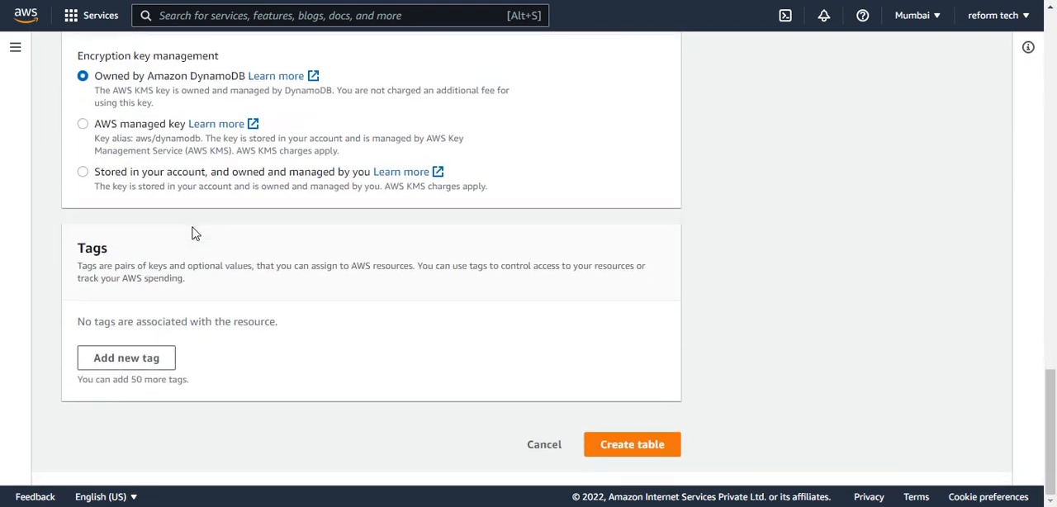
pyautogui.click(630, 446)
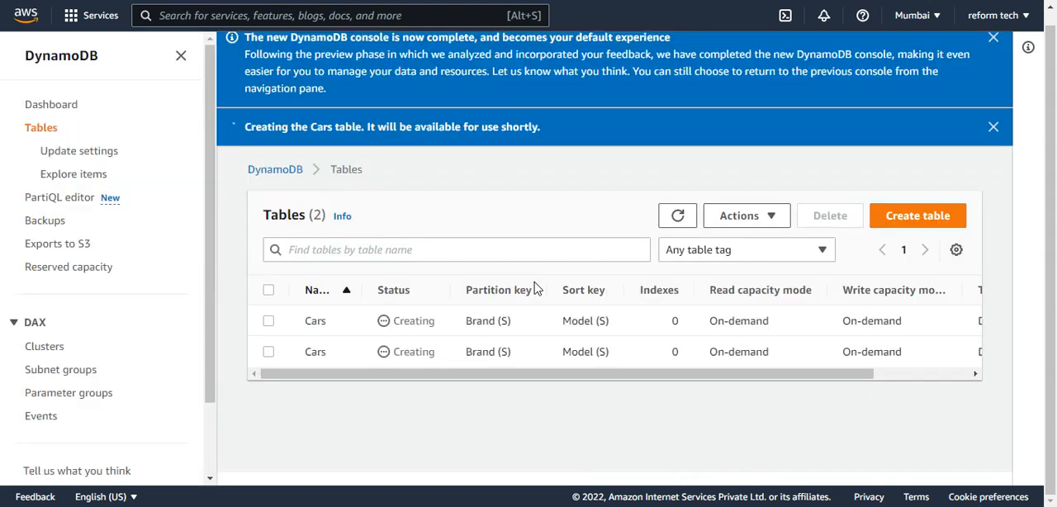
# Refresh the table list and check the creation status and columns of the Cars table
pyautogui.click(684, 219)
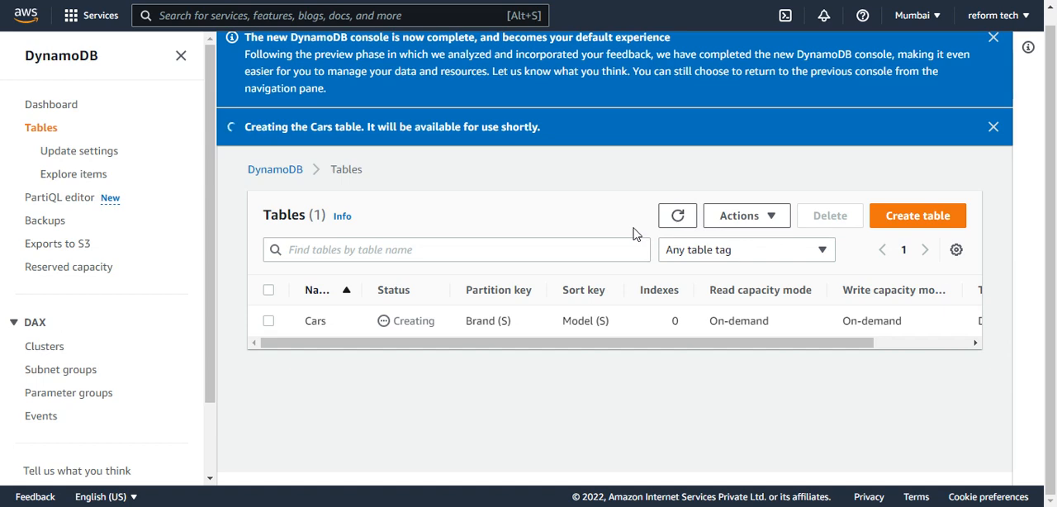
pyautogui.click(677, 216)
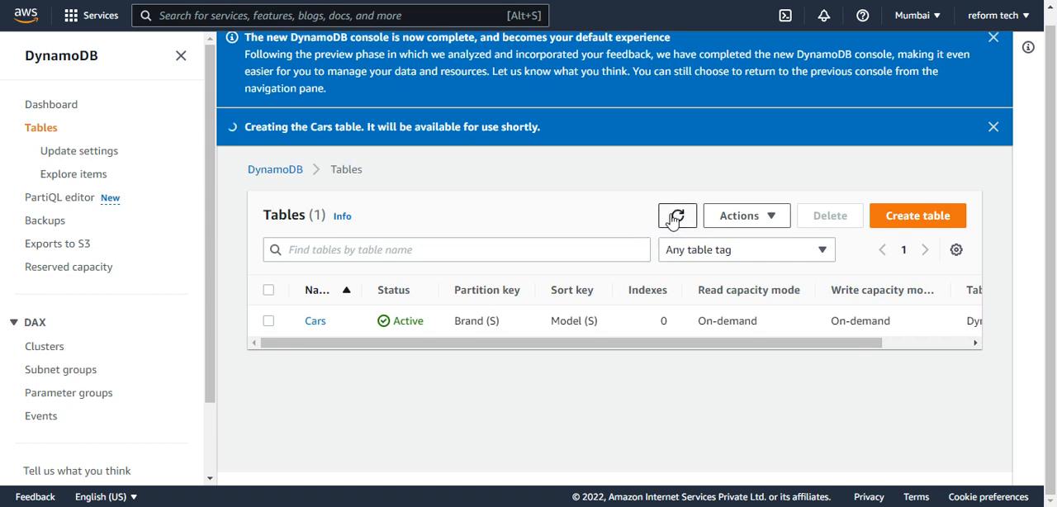
pyautogui.moveTo(739, 342); pyautogui.dragTo(824, 344)
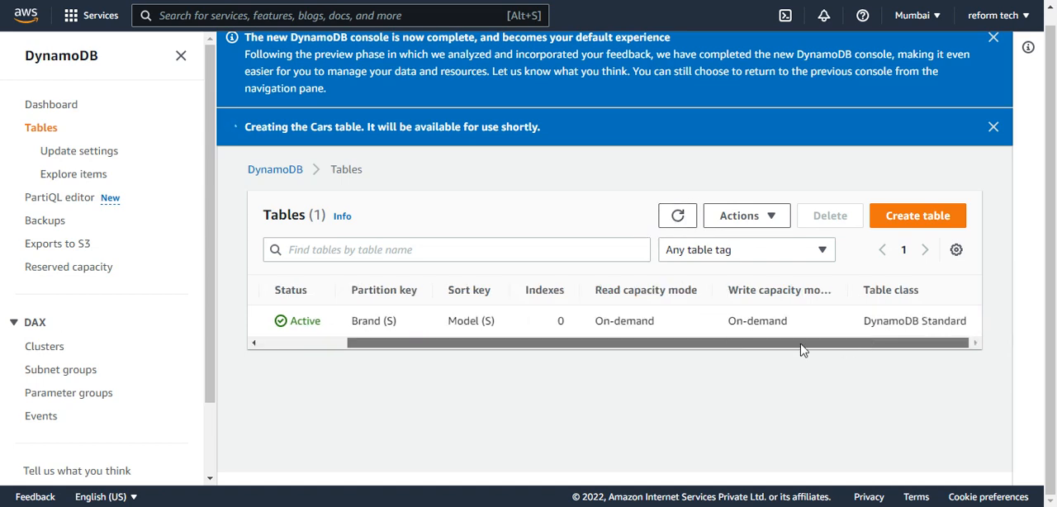
pyautogui.click(676, 218)
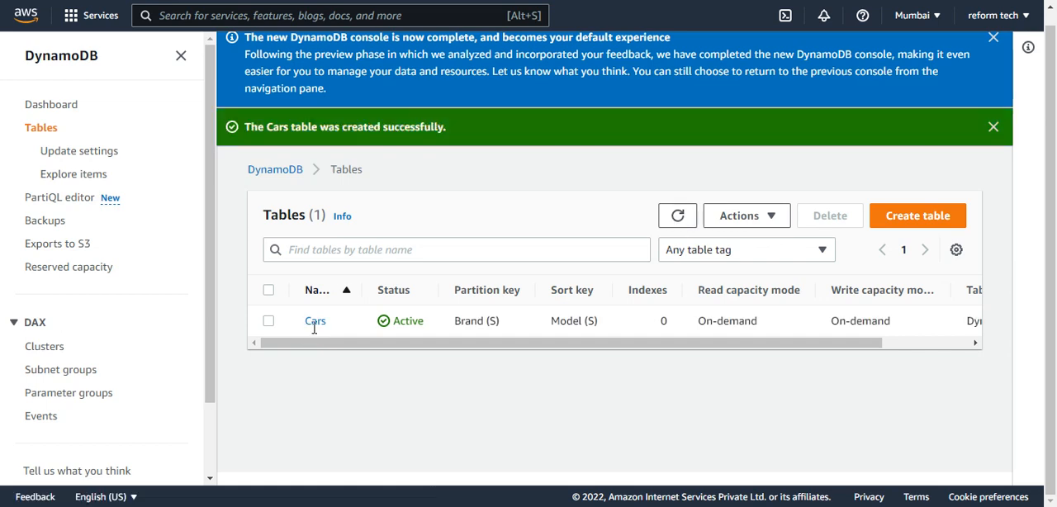
# Open the Cars table and start creating a new item in it
pyautogui.click(315, 329)
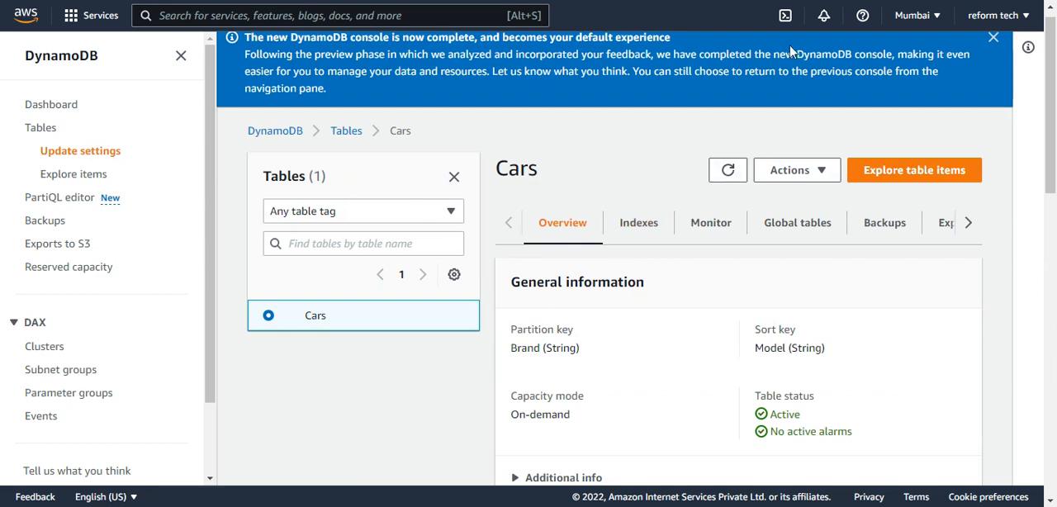
pyautogui.click(808, 174)
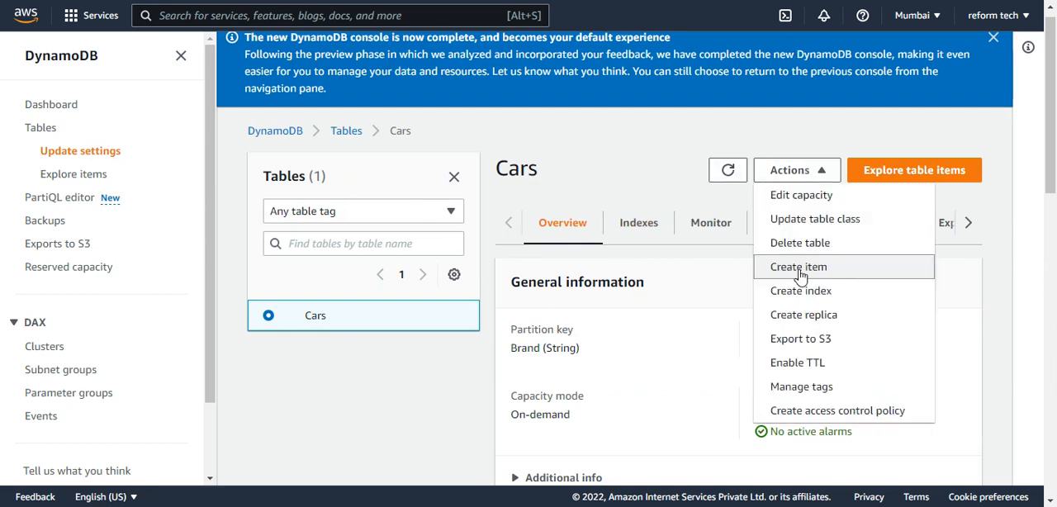
pyautogui.click(801, 201)
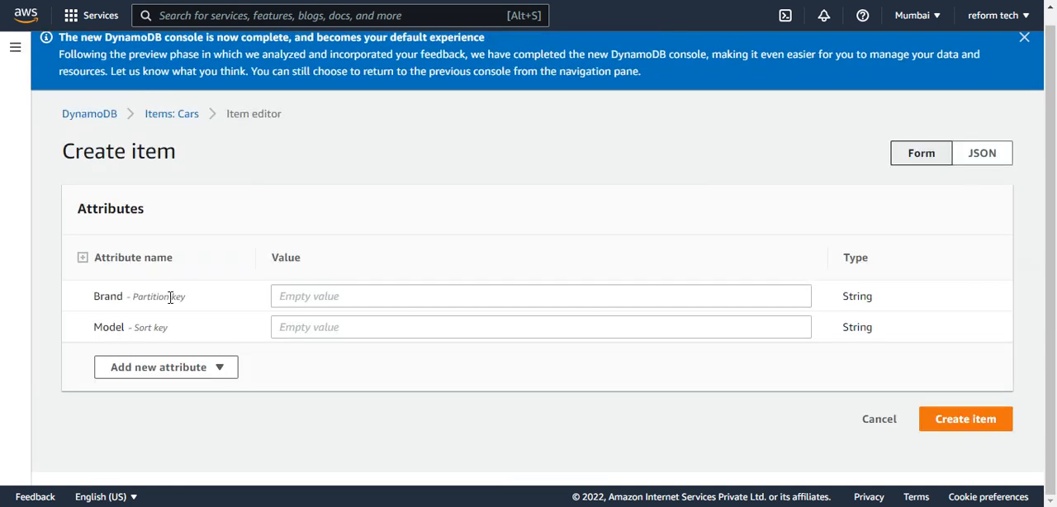
# Fill in the item with Brand Hyundai and Model Creta, and create it
pyautogui.click(302, 300)
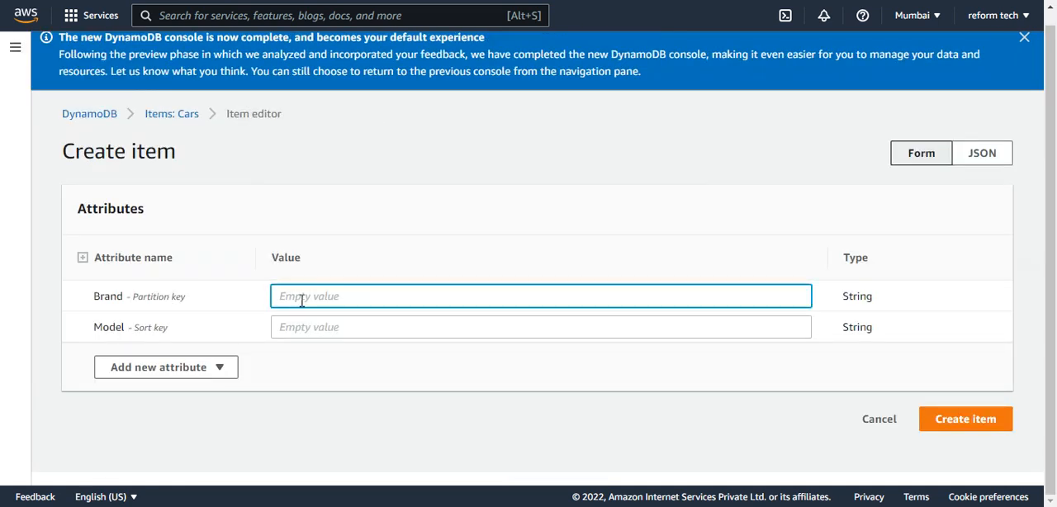
pyautogui.write('Hyundai')
pyautogui.click(332, 319)
pyautogui.write('Creta')
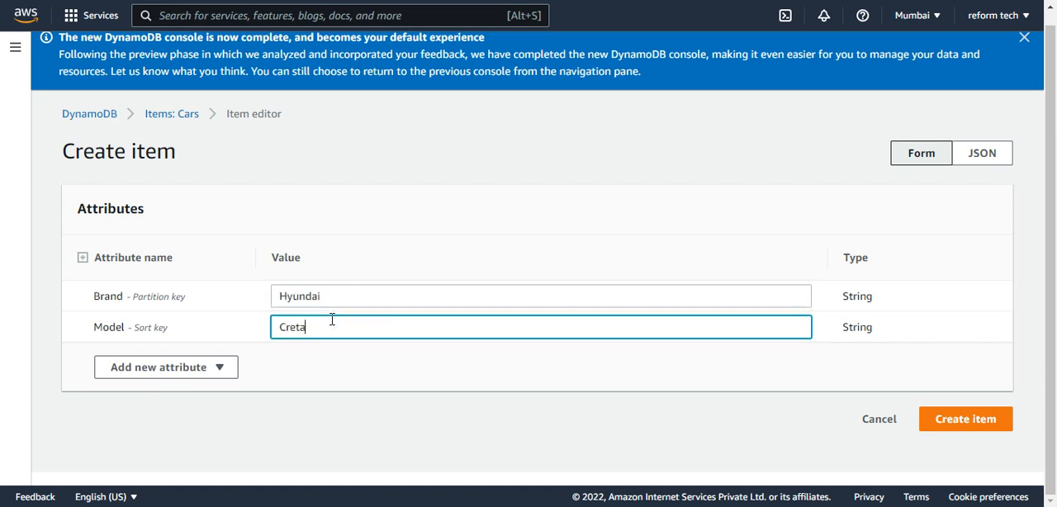
pyautogui.click(952, 422)
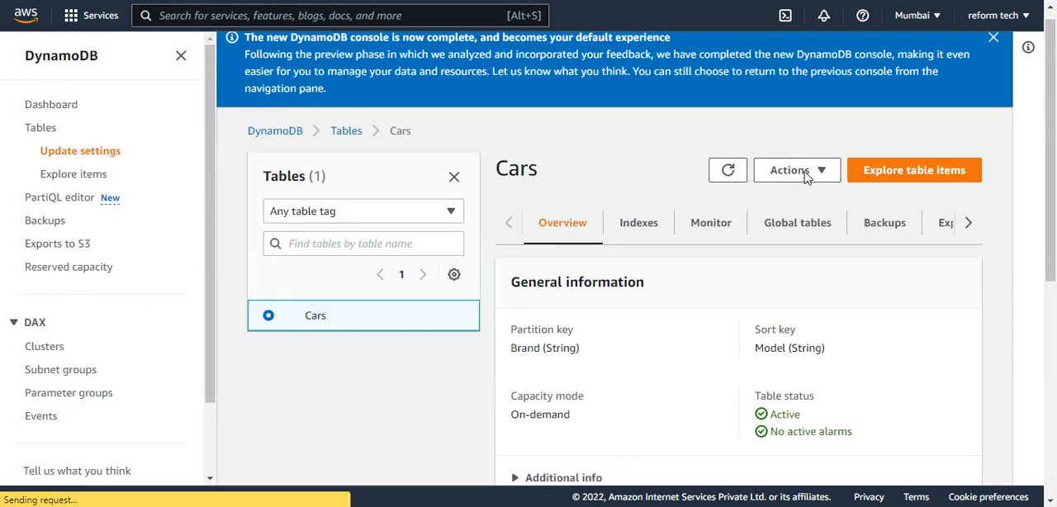
# Create another item in the Cars table with Brand Hyundai and Model Venue
pyautogui.click(805, 172)
pyautogui.click(798, 267)
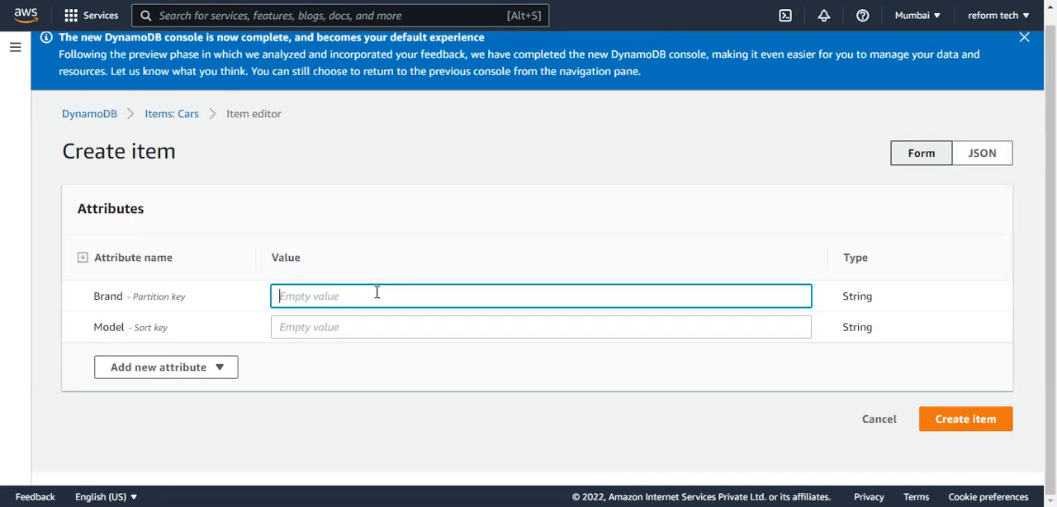
pyautogui.write('Hyundai')
pyautogui.press('Tab')
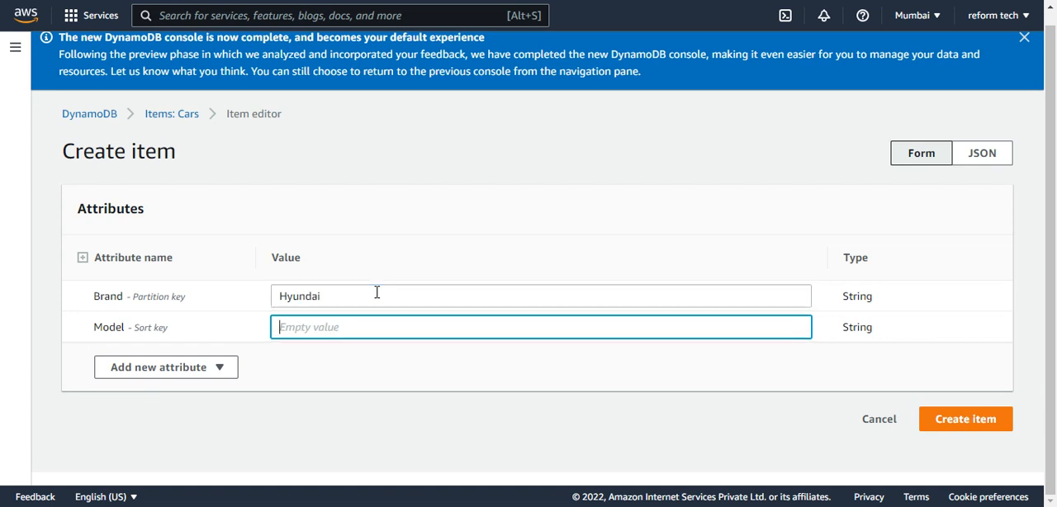
pyautogui.write('Venue')
pyautogui.click(966, 419)
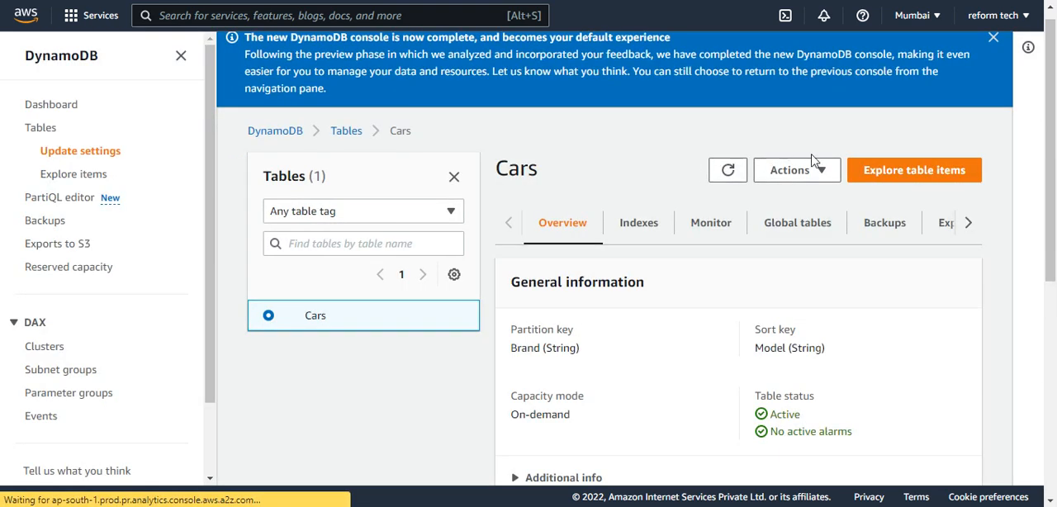
# Create an item in the Cars table with Brand Ford and Model Ecosport
pyautogui.click(793, 170)
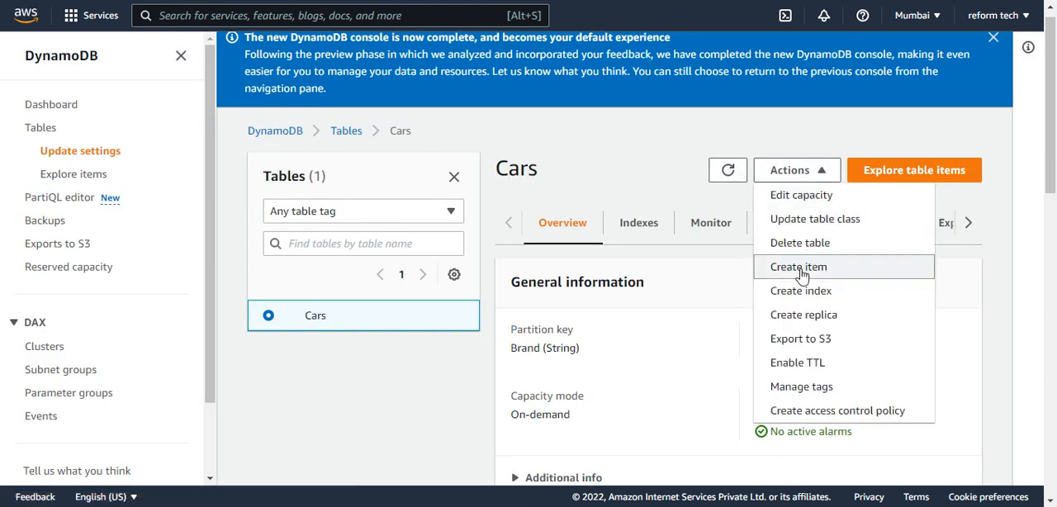
pyautogui.click(799, 268)
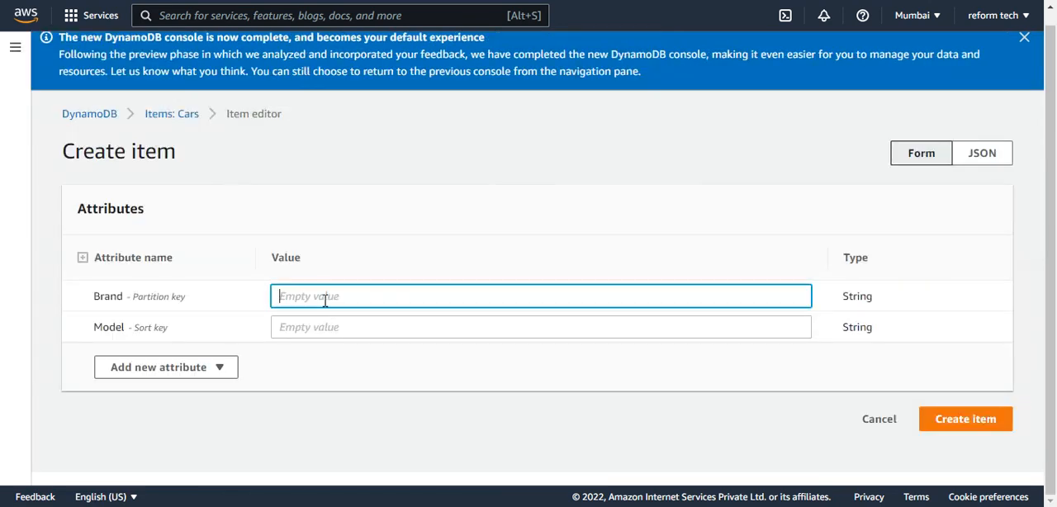
pyautogui.write('F')
pyautogui.write('r')
pyautogui.write('r')
pyautogui.write('d')
pyautogui.click(447, 324)
pyautogui.write('Ec')
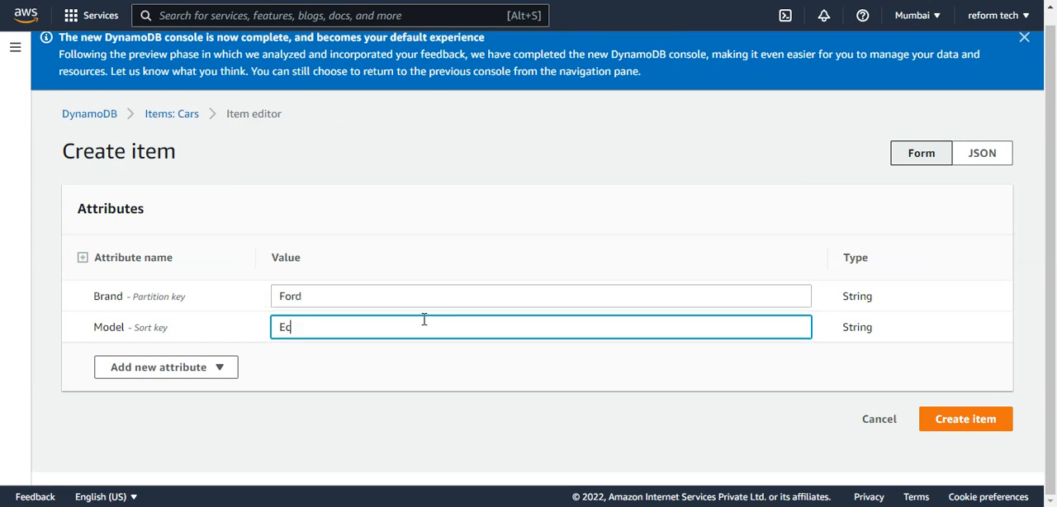
pyautogui.write('osport')
pyautogui.click(962, 422)
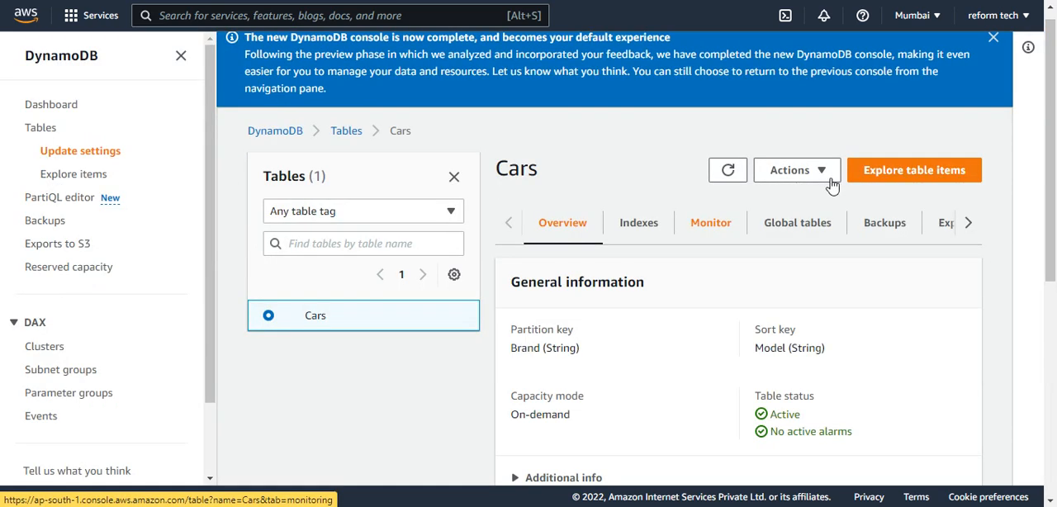
# Create an item in the Cars table with Brand Ford and Model Mustang
pyautogui.click(807, 182)
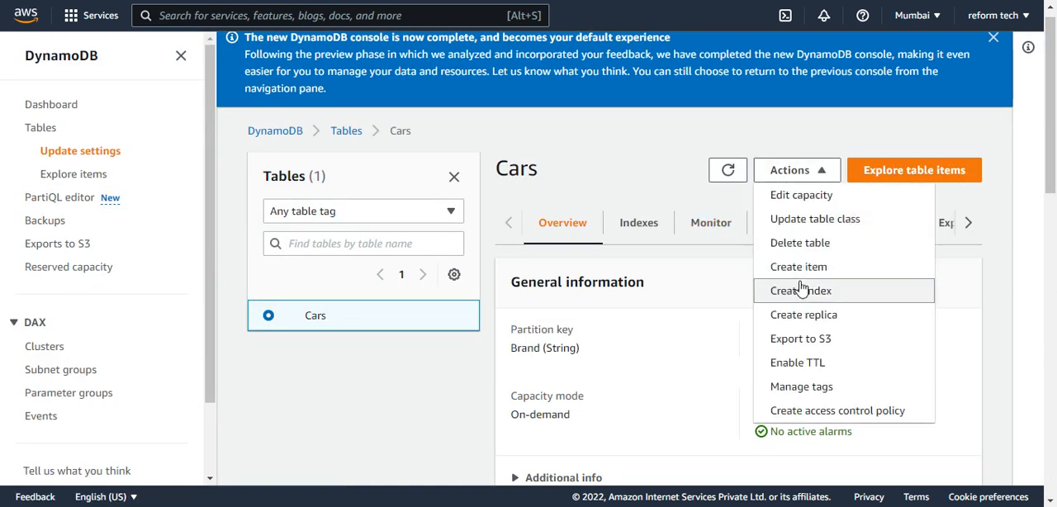
pyautogui.click(798, 269)
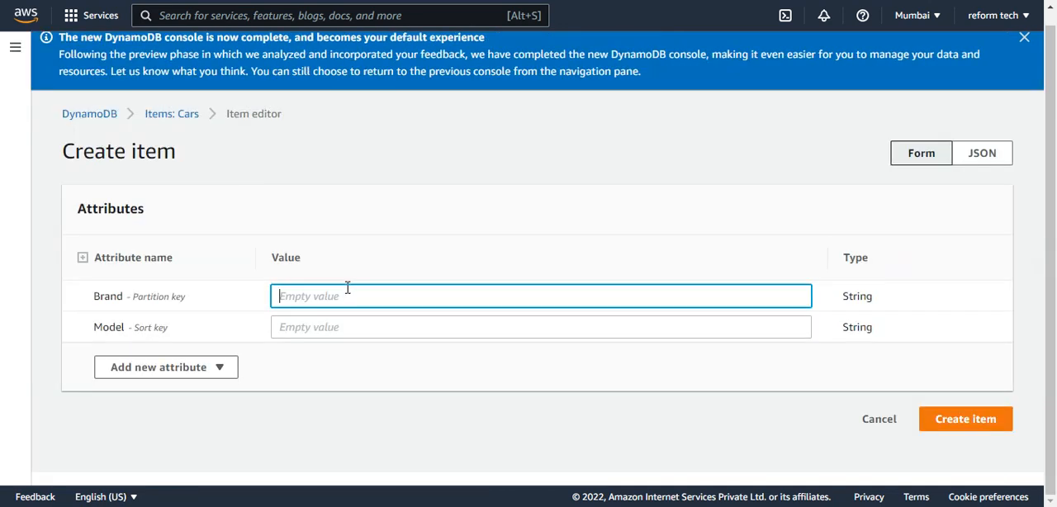
pyautogui.write('Ford')
pyautogui.click(308, 323)
pyautogui.write('Musta')
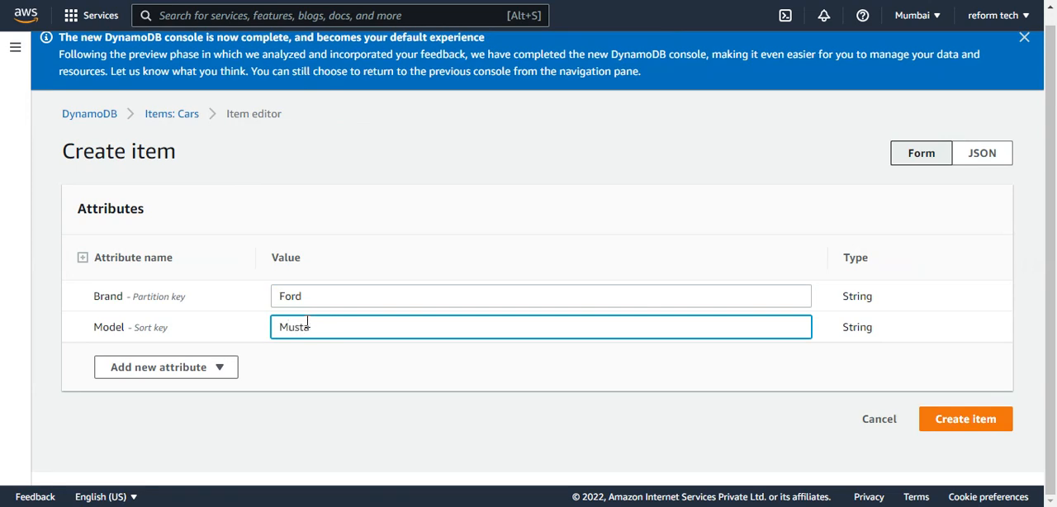
pyautogui.write('ng')
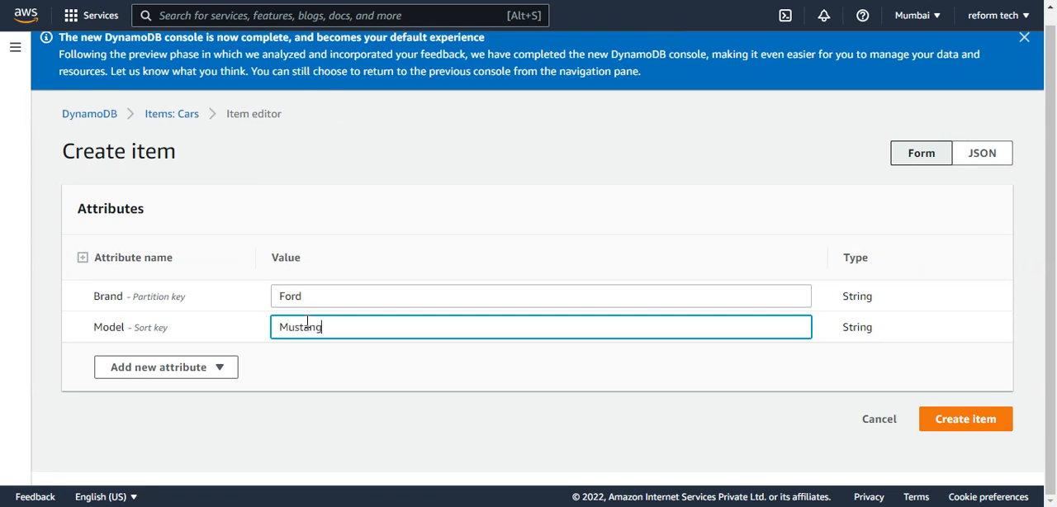
pyautogui.click(958, 424)
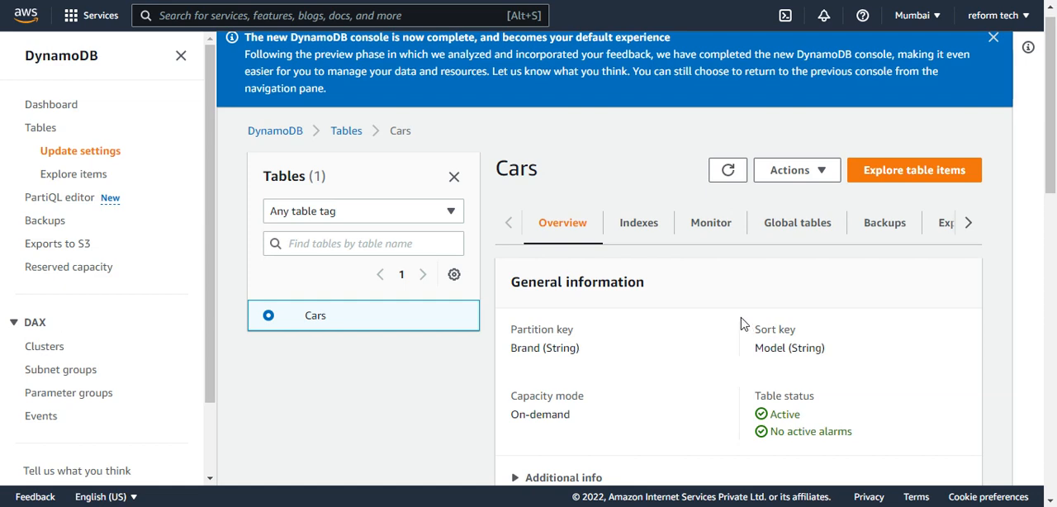
# Explore the Cars table's items and run a query for the partition key Brand Hyundai
pyautogui.scroll(-1, 742, 323)
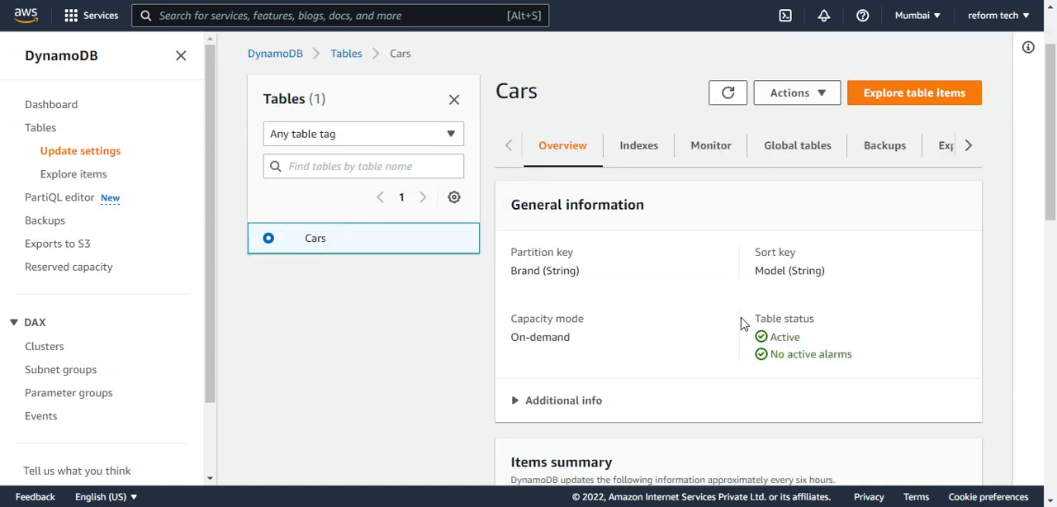
pyautogui.click(902, 103)
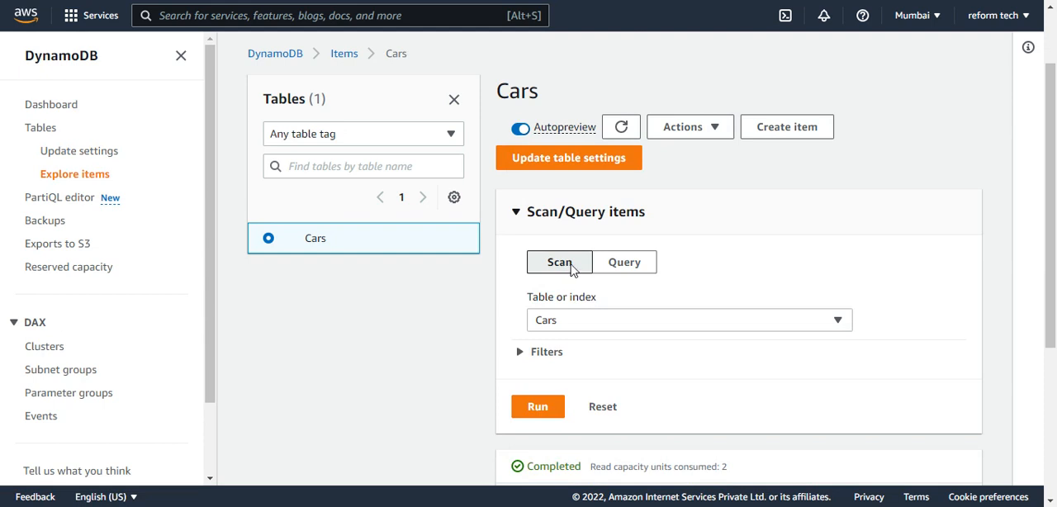
pyautogui.click(625, 262)
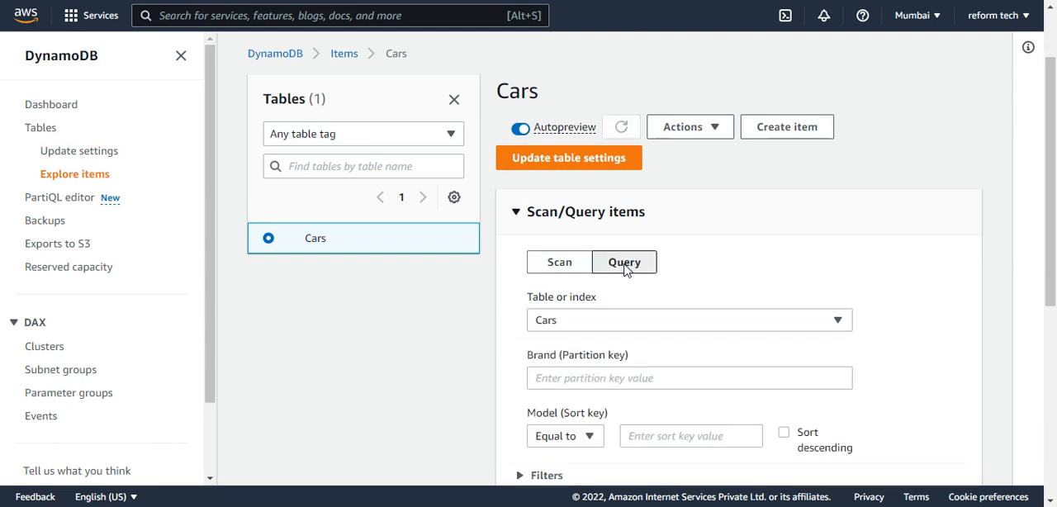
pyautogui.scroll(-1, 643, 293)
pyautogui.click(614, 302)
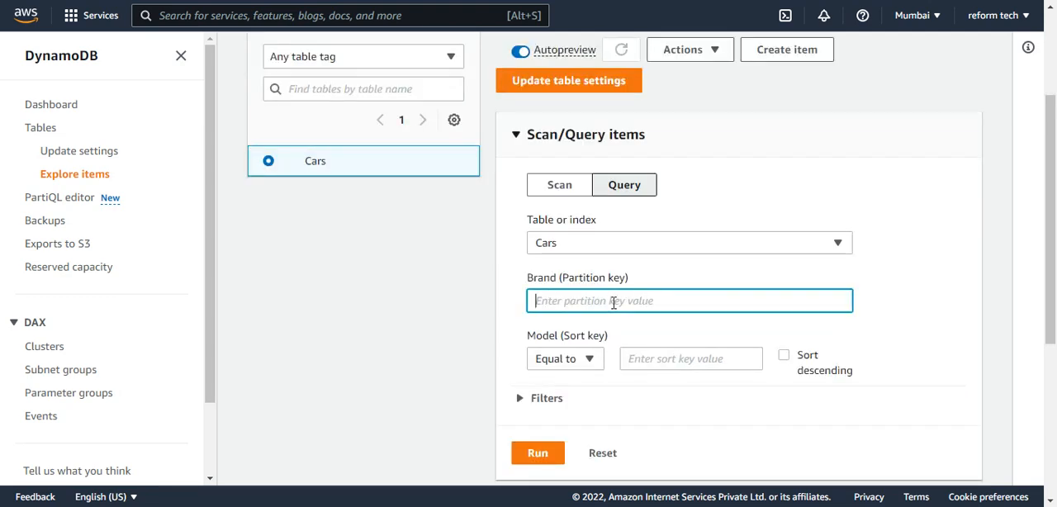
pyautogui.write('Hyundai')
pyautogui.scroll(-1, 578, 347)
pyautogui.click(533, 375)
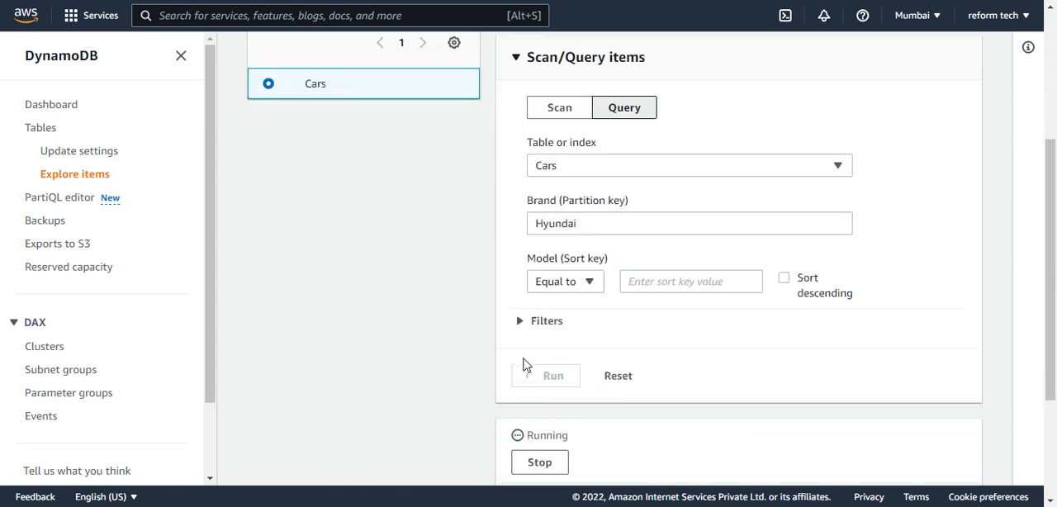
pyautogui.scroll(-3, 523, 339)
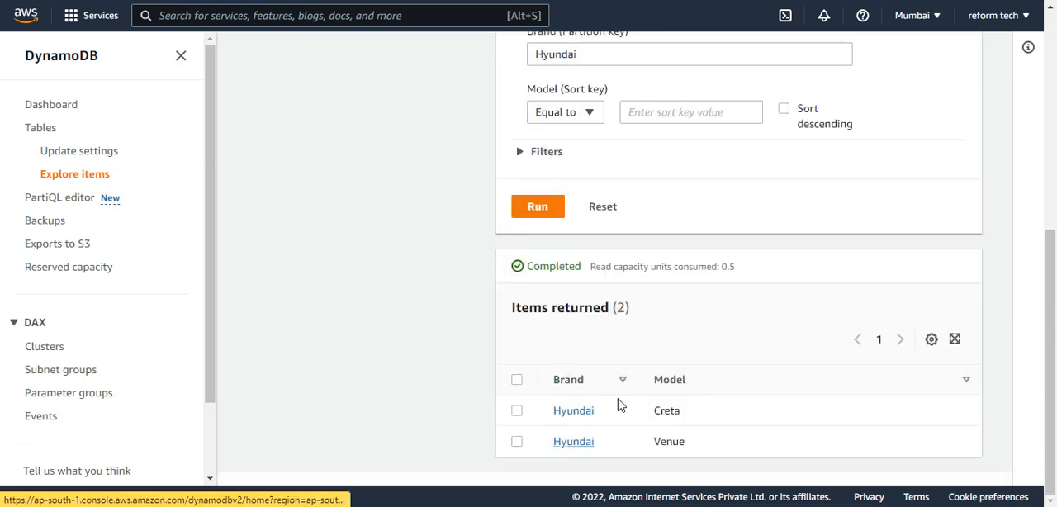
# Narrow the Hyundai query to the sort key Model equal to Creta and run it
pyautogui.click(584, 118)
pyautogui.click(640, 116)
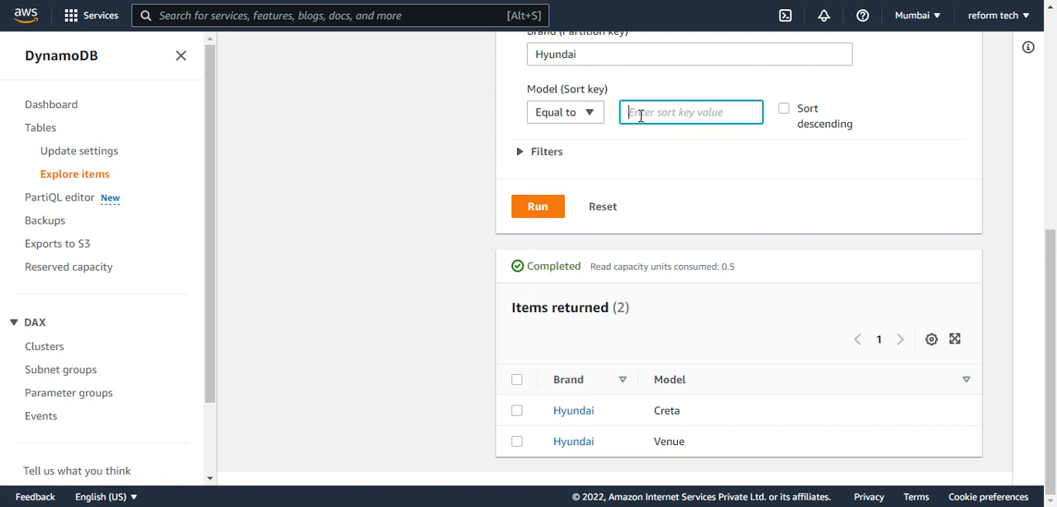
pyautogui.write('Creta')
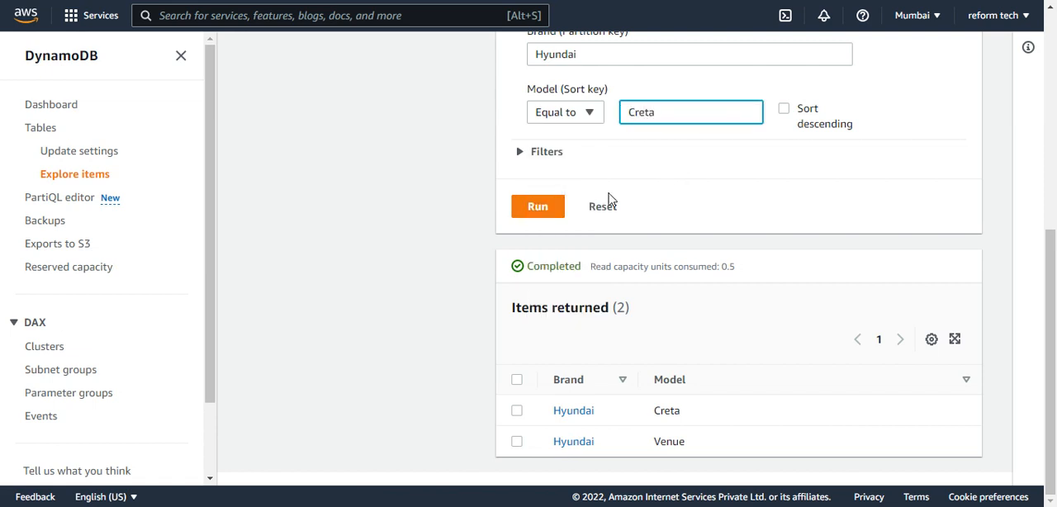
pyautogui.press('Return')
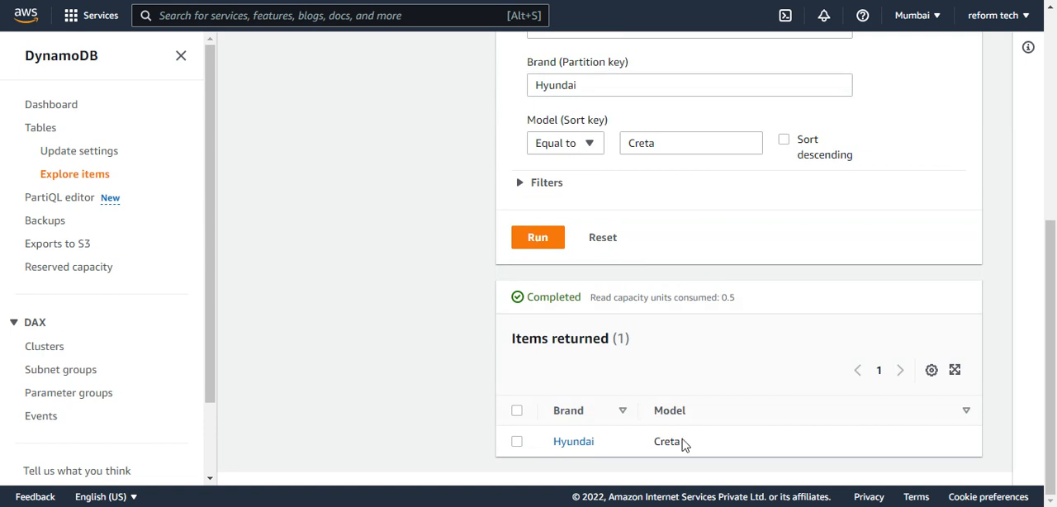
# Change the Model condition of the Hyundai query to Begins with V and run it
pyautogui.click(556, 139)
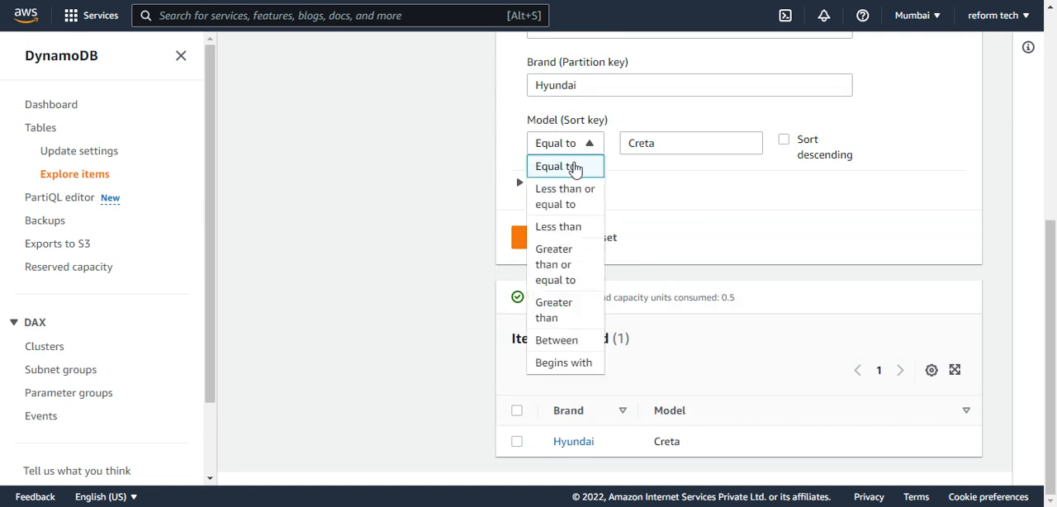
pyautogui.click(565, 362)
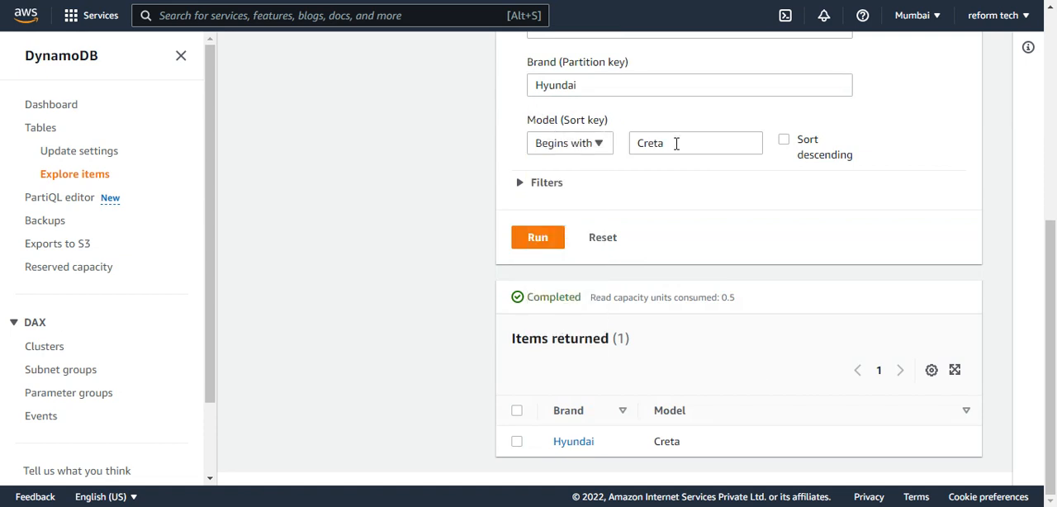
pyautogui.moveTo(677, 143); pyautogui.dragTo(609, 142)
pyautogui.write('V')
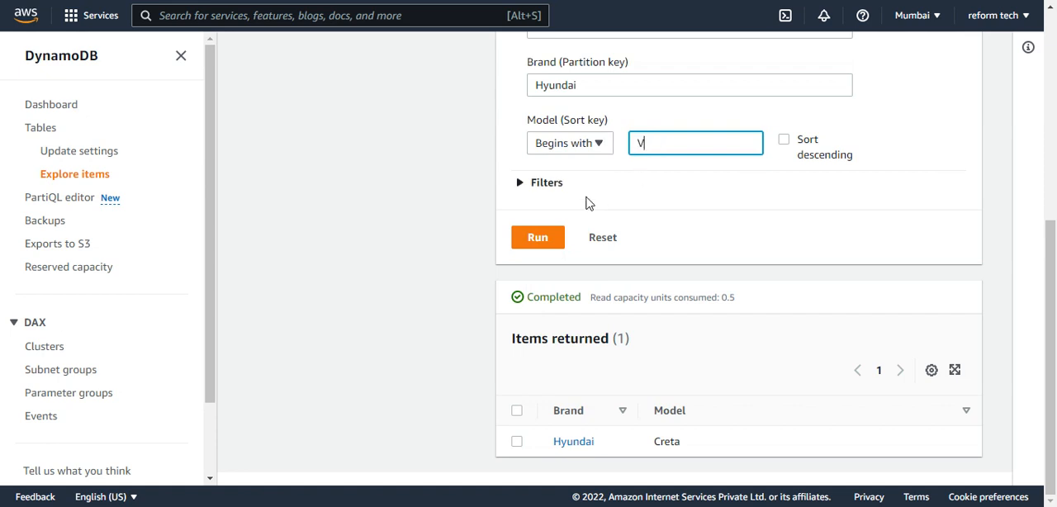
pyautogui.click(533, 241)
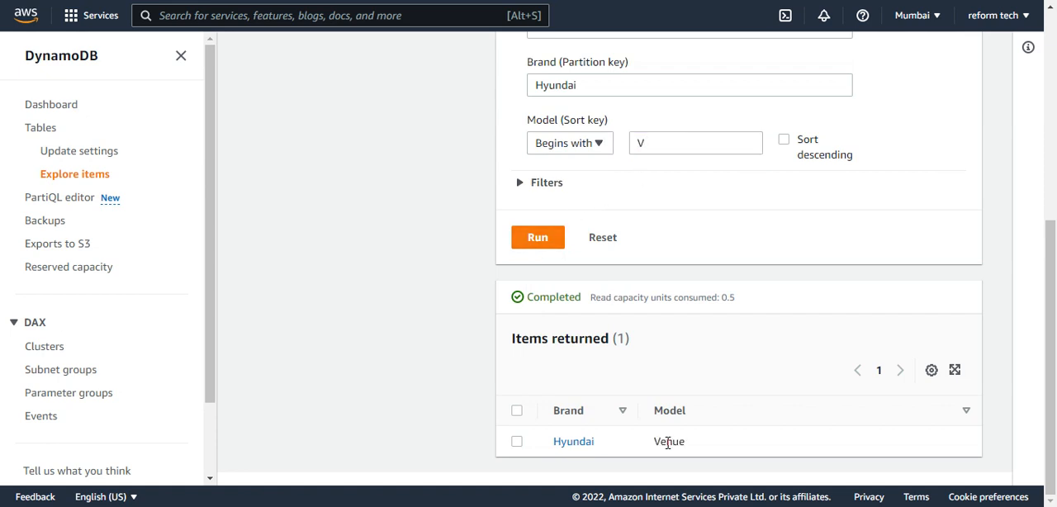
# Query the Cars table for Brand Ford with Model beginning with M and review the returned items
pyautogui.moveTo(588, 78); pyautogui.dragTo(493, 89)
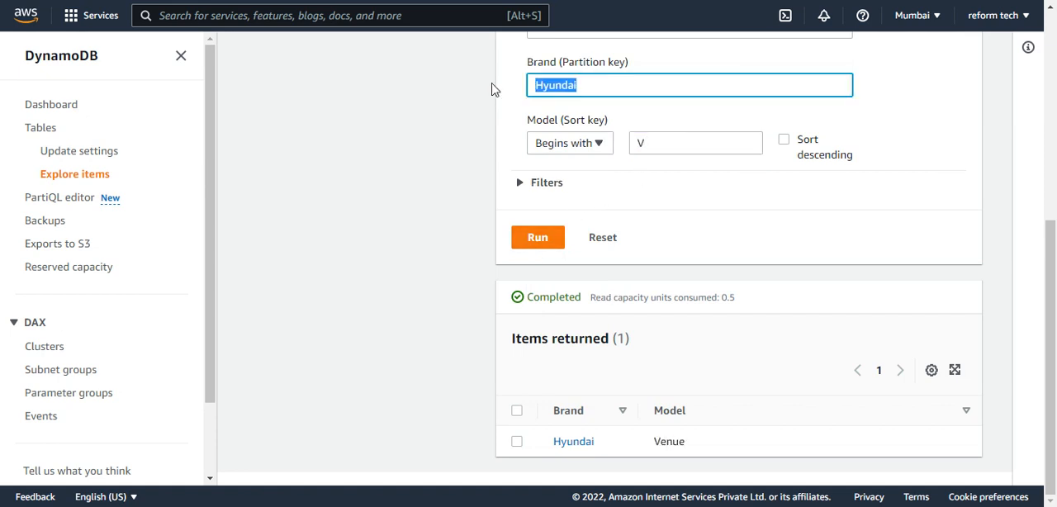
pyautogui.write('Ford')
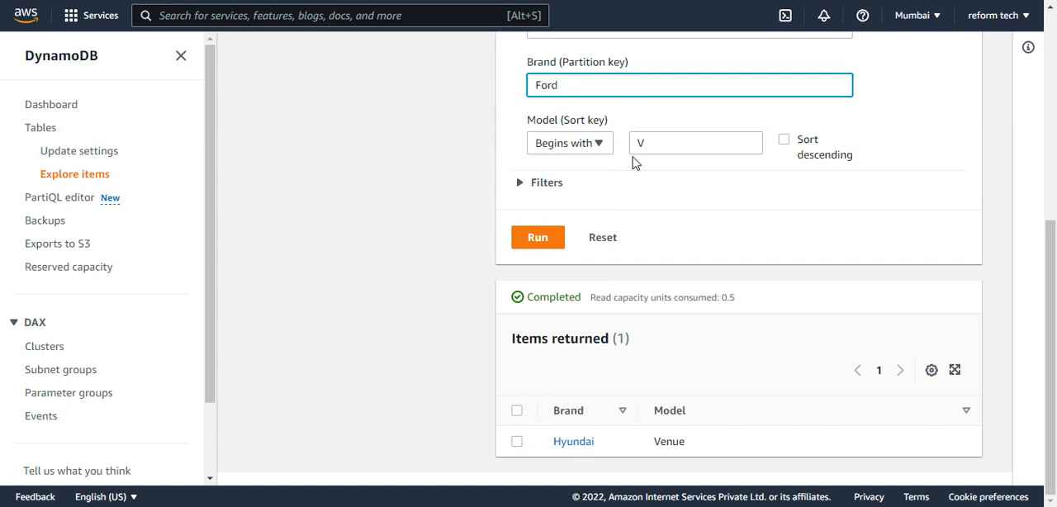
pyautogui.press('Tab')
pyautogui.press('Tab')
pyautogui.press('BackSpace')
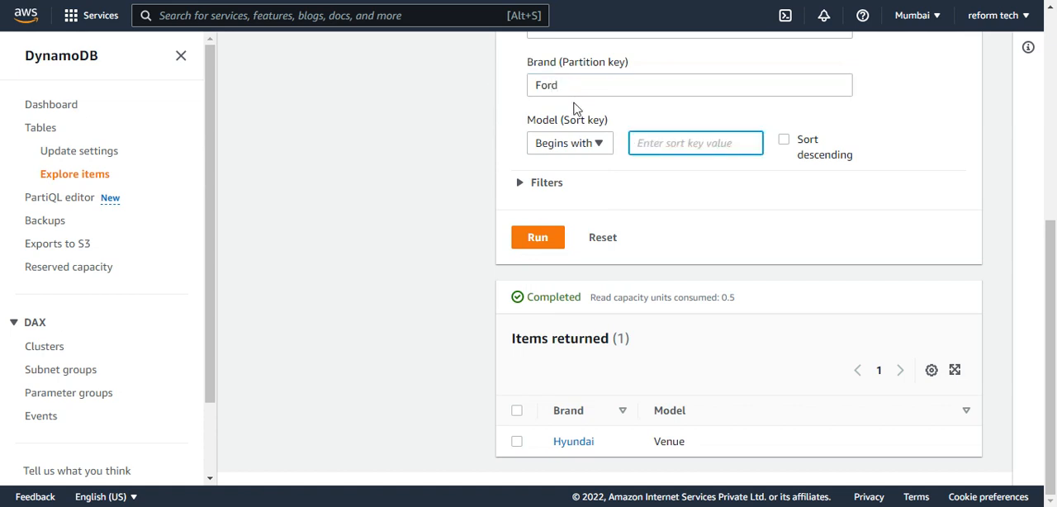
pyautogui.write('M')
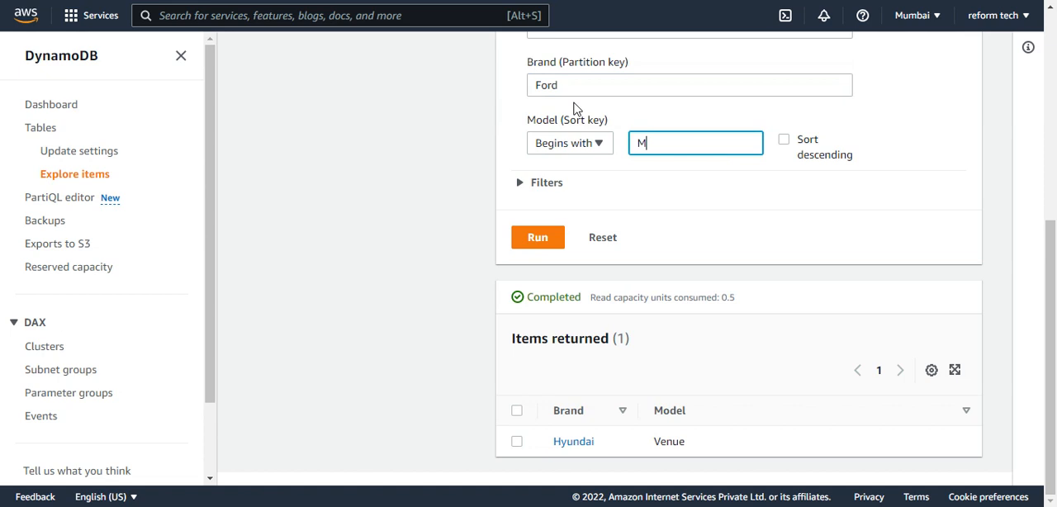
pyautogui.click(538, 241)
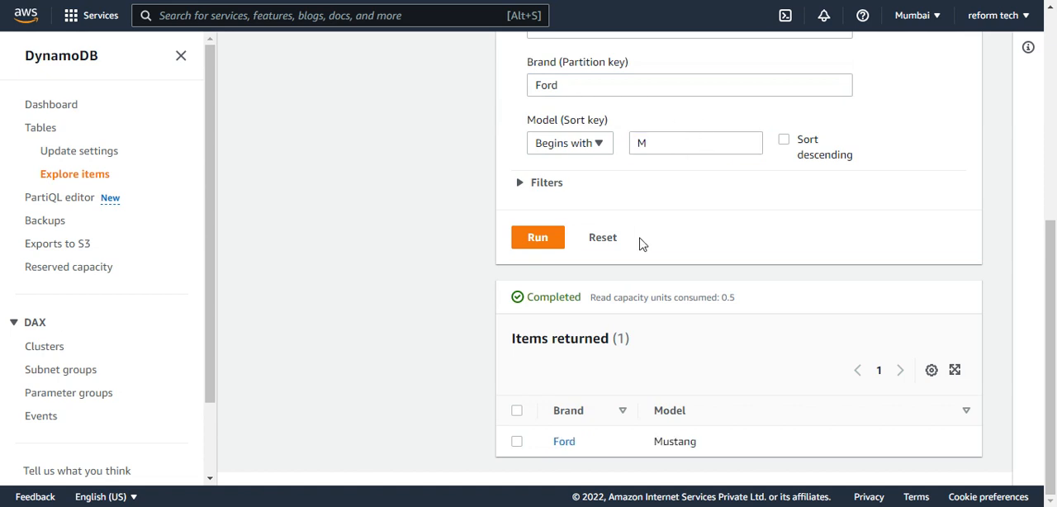
pyautogui.scroll(2, 643, 243)
pyautogui.scroll(-1, 638, 238)
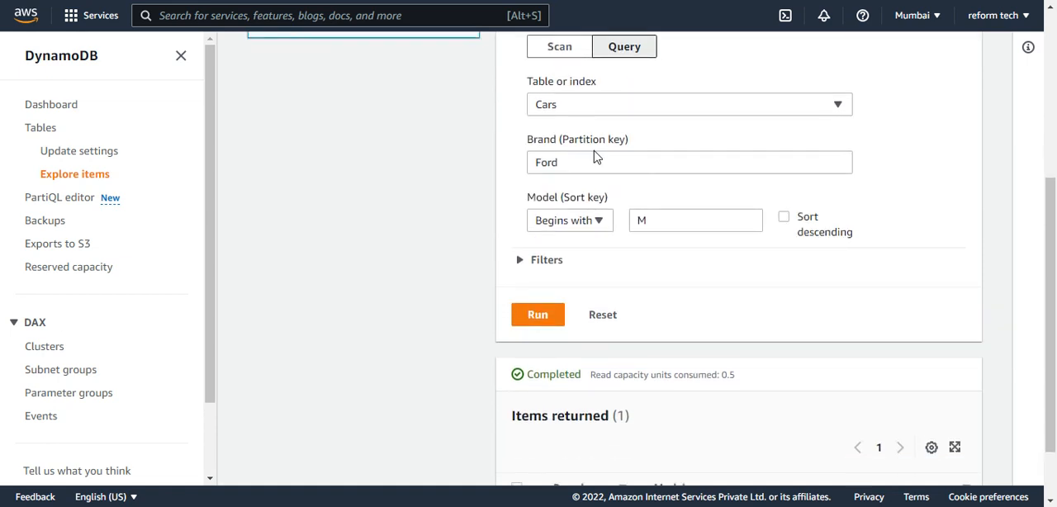
pyautogui.scroll(-1, 596, 157)
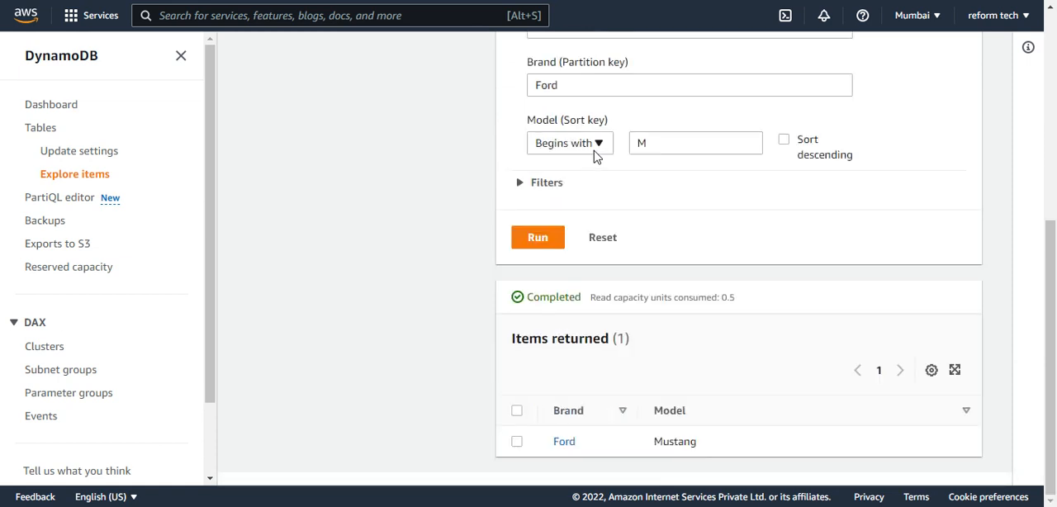